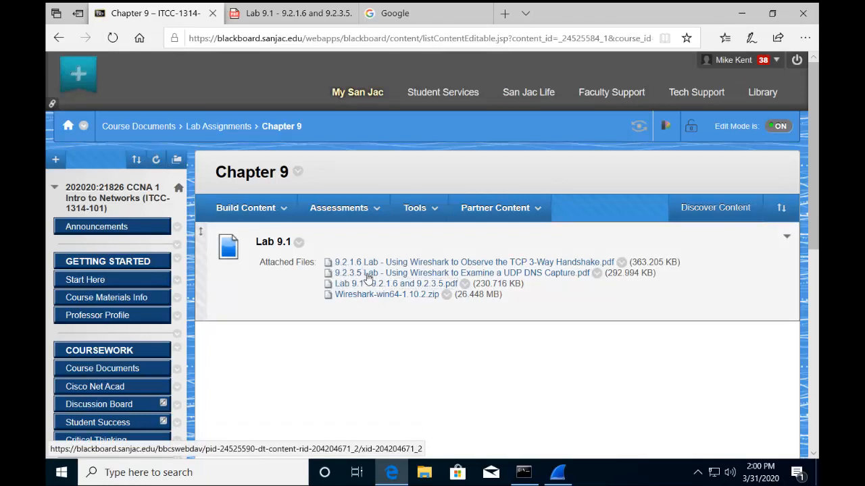
Open the Lab 9.1 - 9.2.1.6 and 9.2.3.5 PDF from the desktop and close its older duplicate browser tab.
middle_click(367, 277)
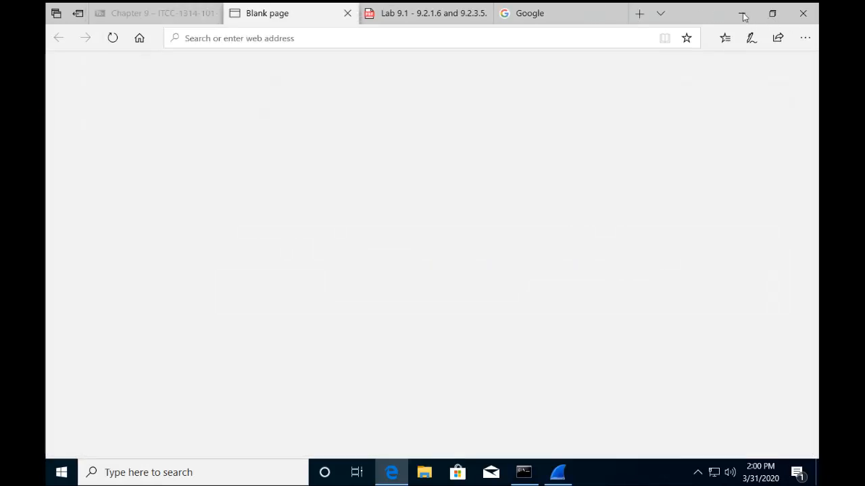
left_click(743, 14)
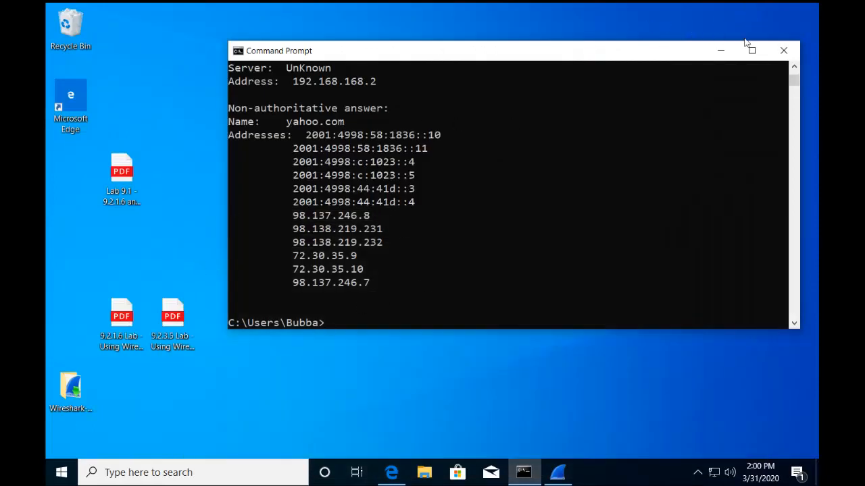
left_click(720, 54)
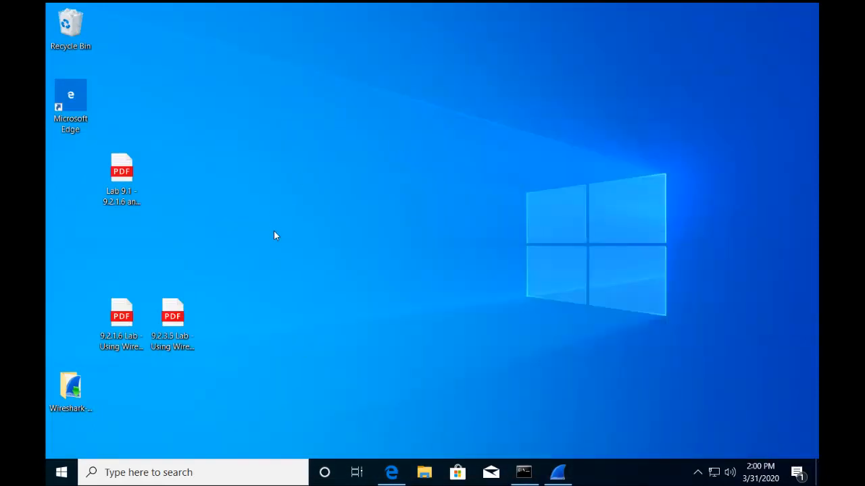
left_click(125, 175)
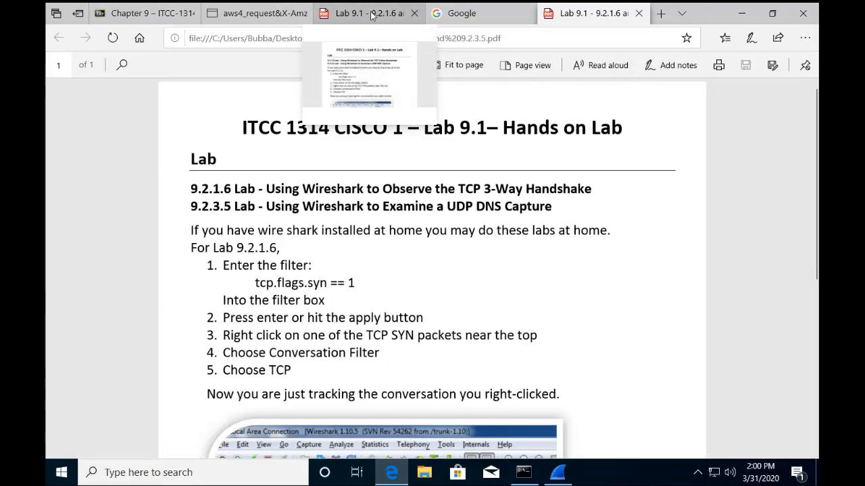
left_click(414, 13)
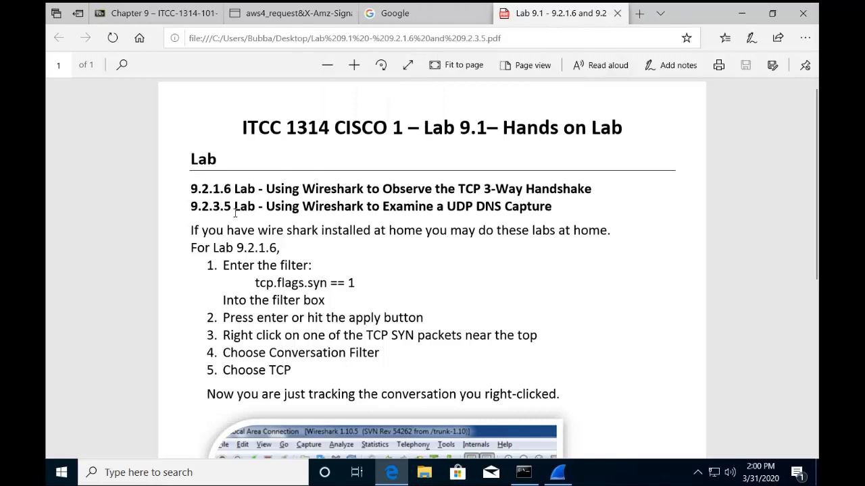
Copy the filter expression tcp.flags.syn == 1 from the Lab 9.2.1.6 instructions.
scroll(332, 162, "down", 2)
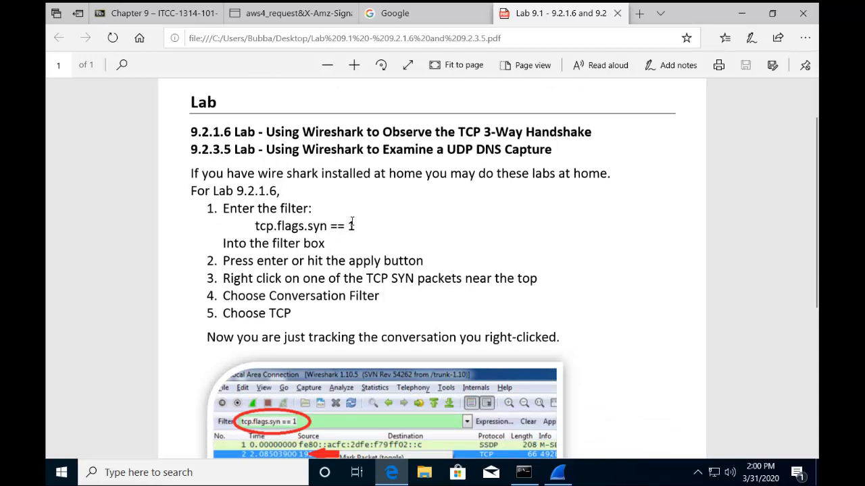
left_click_drag(356, 225, 250, 234)
left_click(250, 233)
double_click(265, 225)
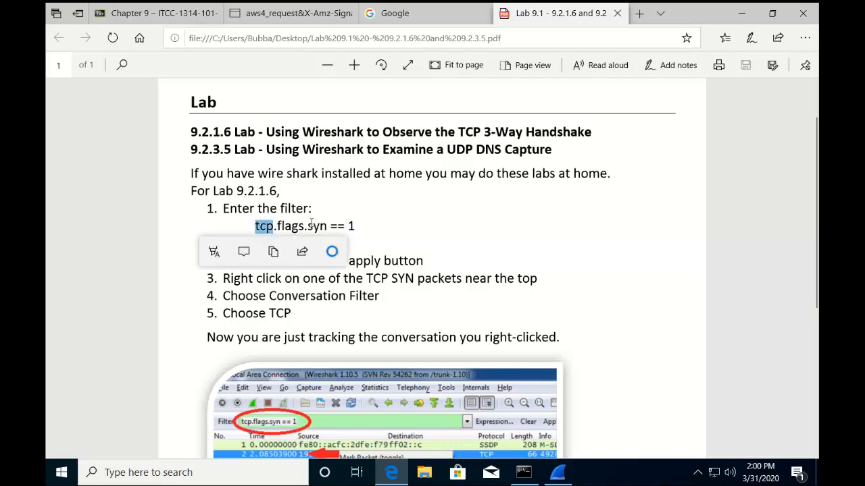
double_click(316, 227)
left_click(357, 226)
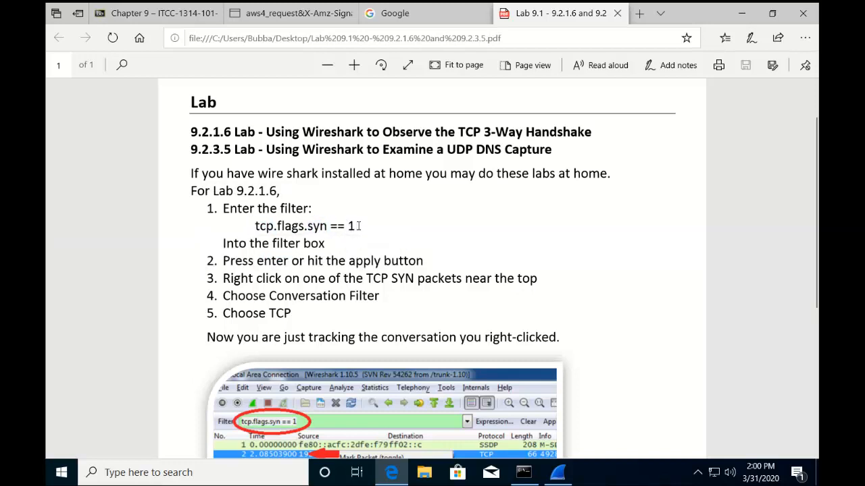
left_click_drag(360, 226, 255, 227)
key("ctrl+c")
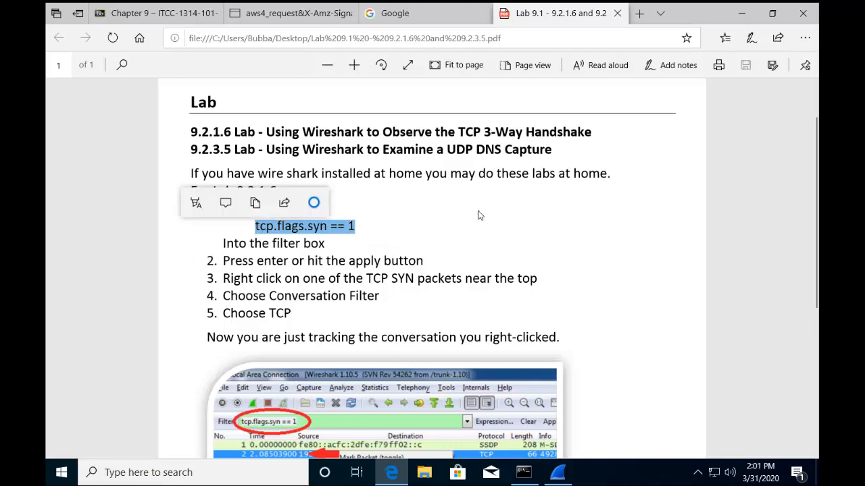
left_click(433, 244)
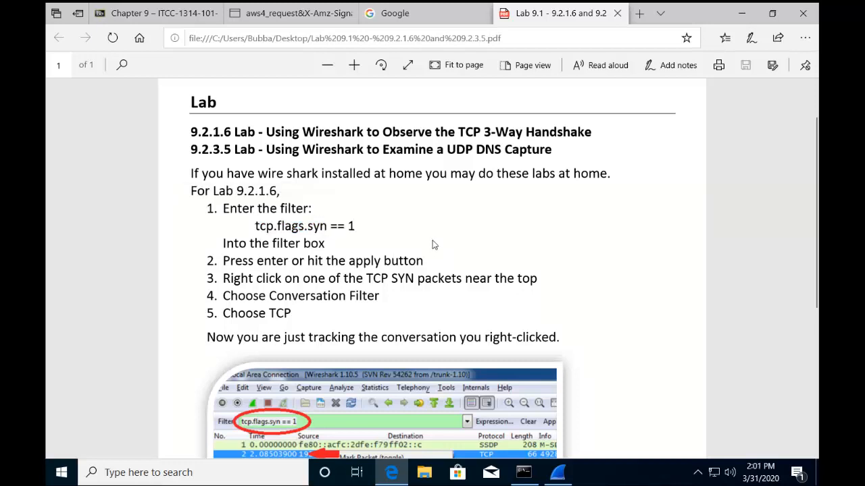
Switch to Wireshark, enter the copied expression tcp.flags.syn == 1 as the display filter, and start capturing on Ethernet0.
left_click(745, 13)
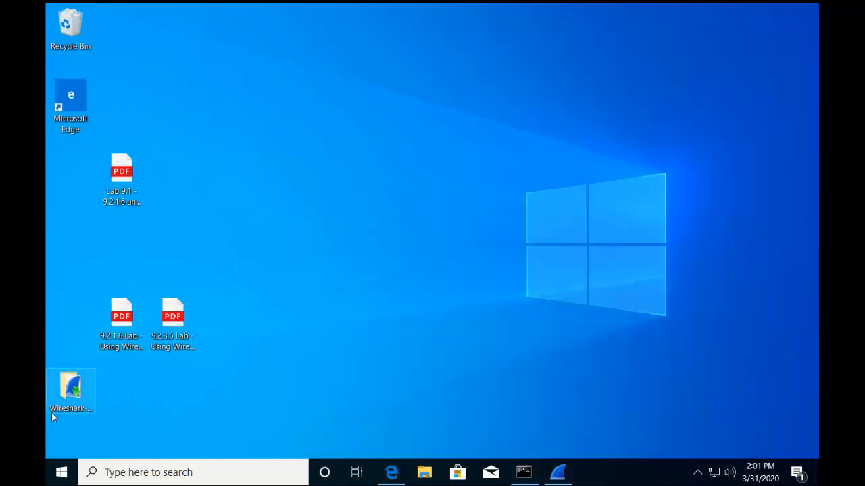
left_click(557, 472)
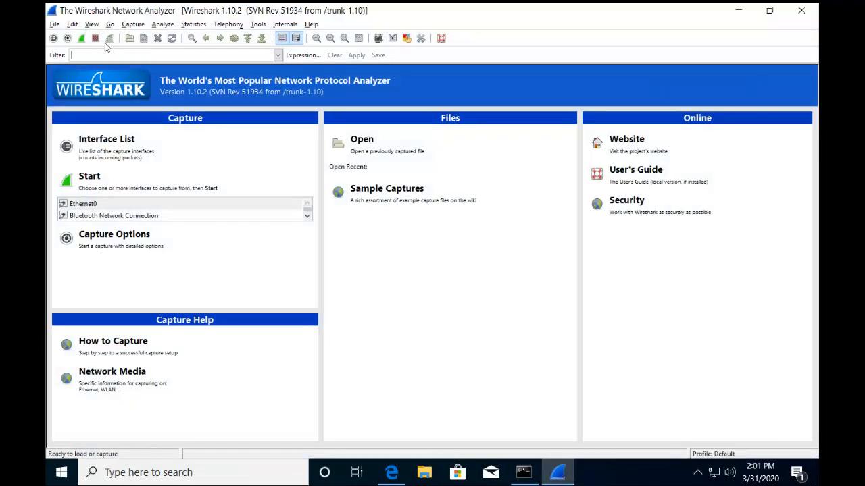
key("ctrl+v")
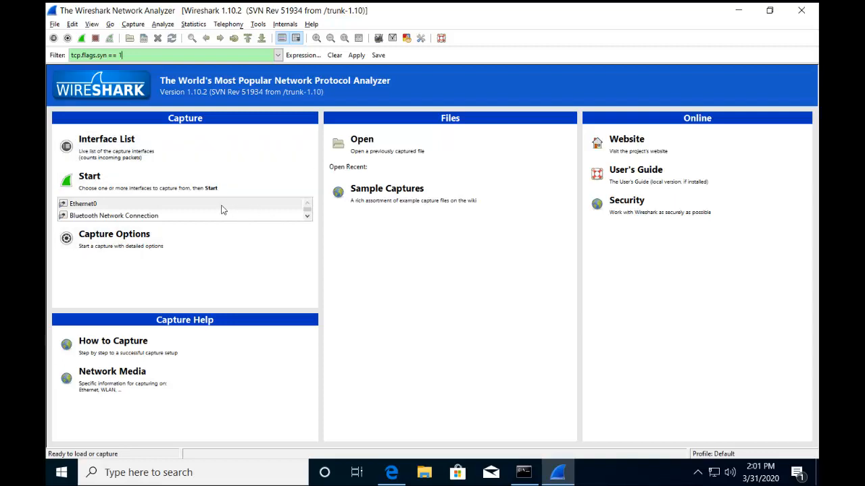
left_click(68, 183)
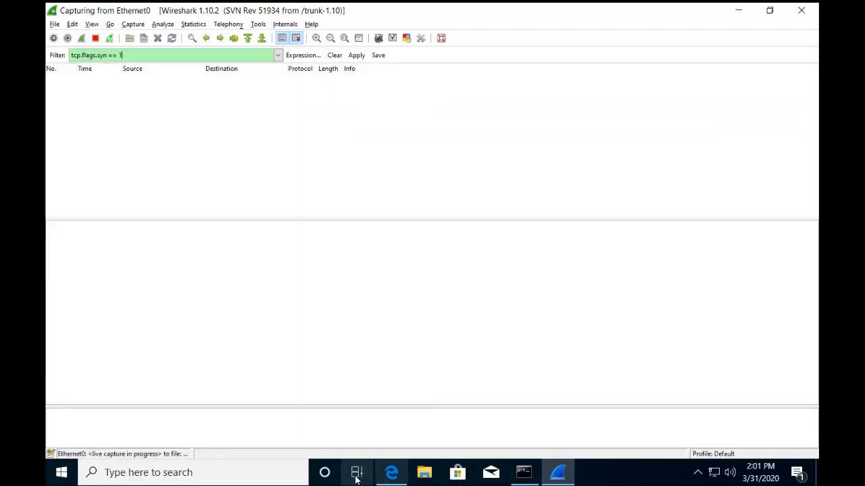
Reload the Google homepage in Edge to generate network traffic, and return to Wireshark.
left_click(391, 472)
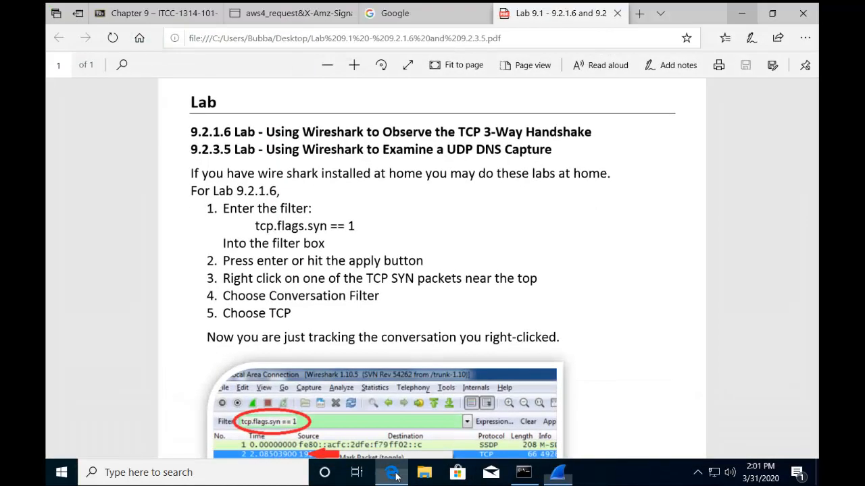
left_click(428, 10)
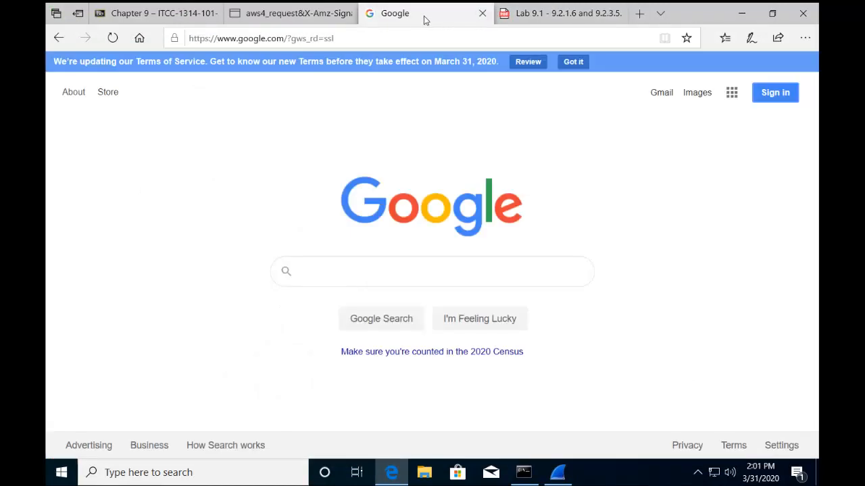
left_click(111, 39)
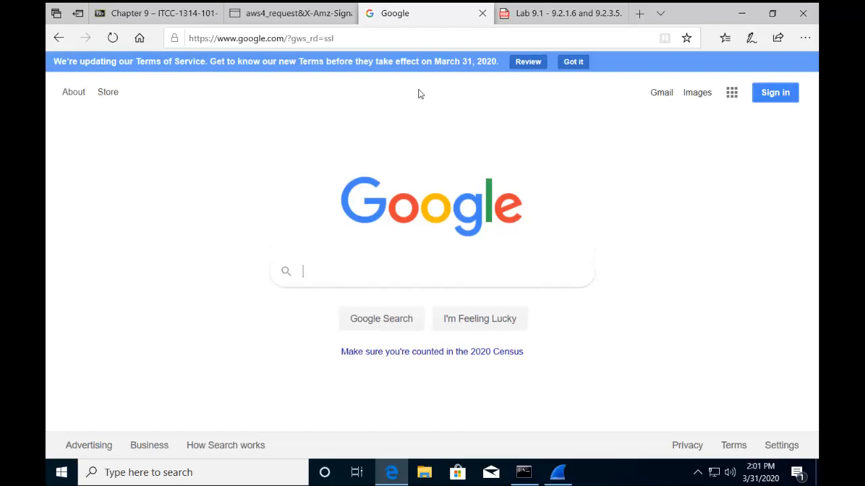
left_click(744, 15)
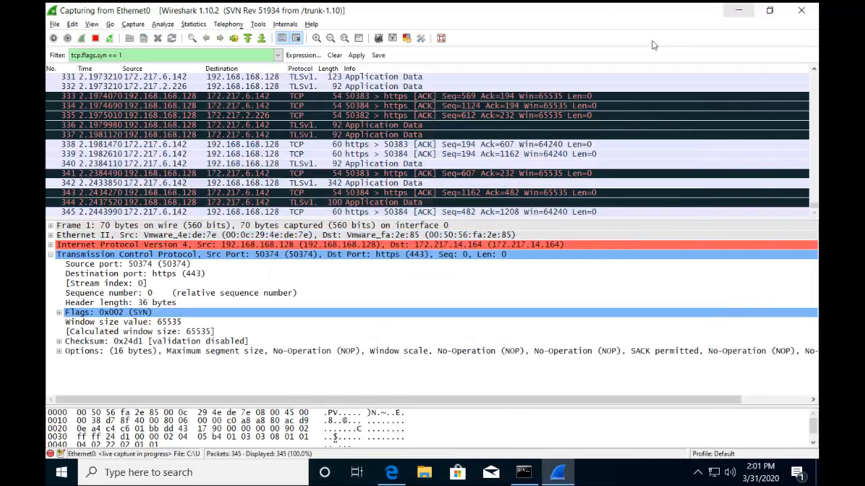
Stop the live capture on Ethernet0.
scroll(233, 128, "up", 19)
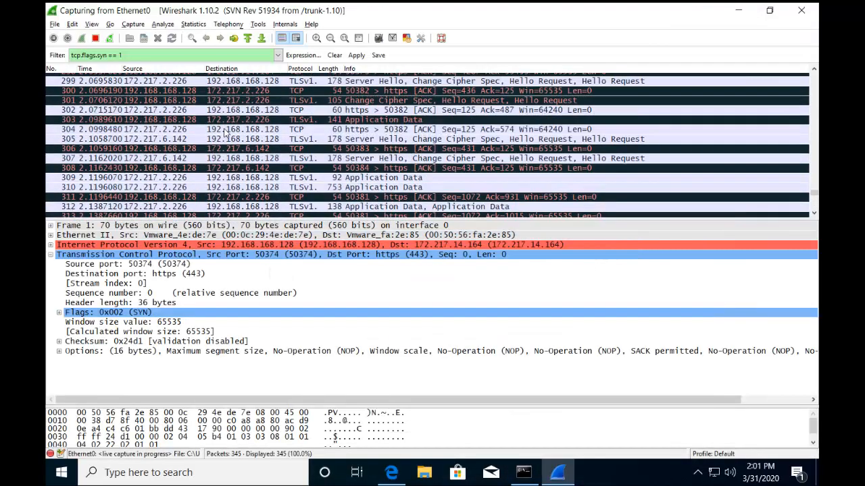
scroll(243, 137, "up", 20)
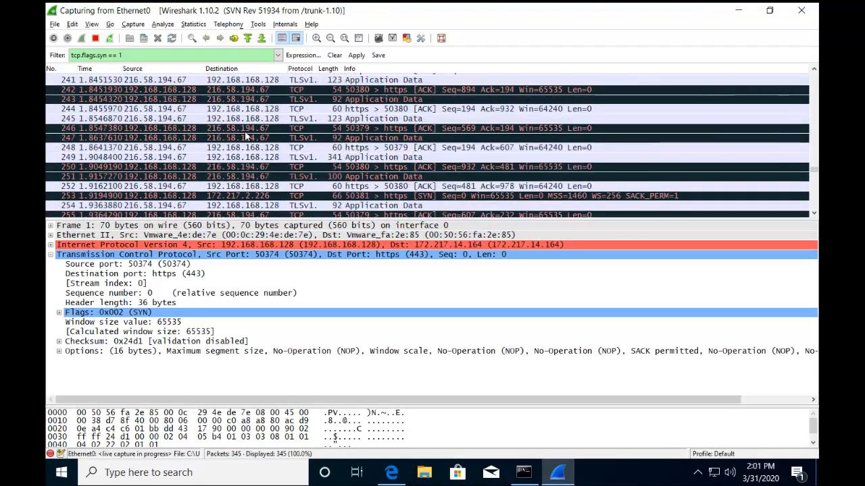
scroll(254, 138, "up", 20)
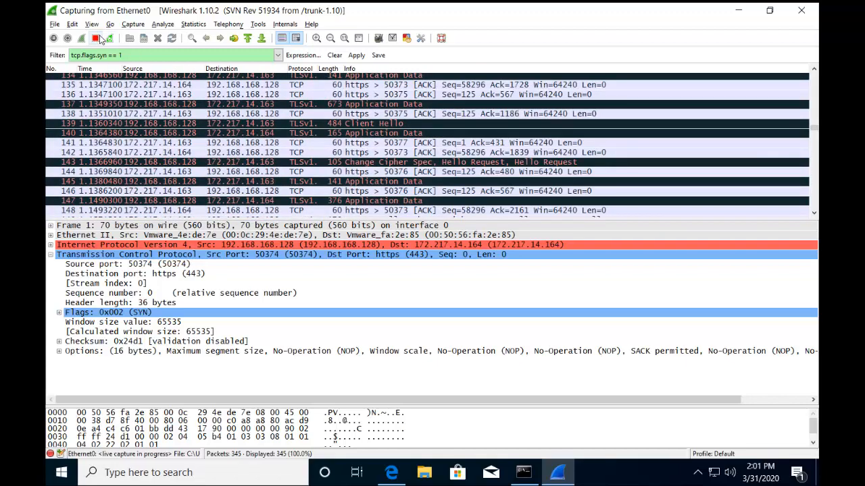
left_click(95, 39)
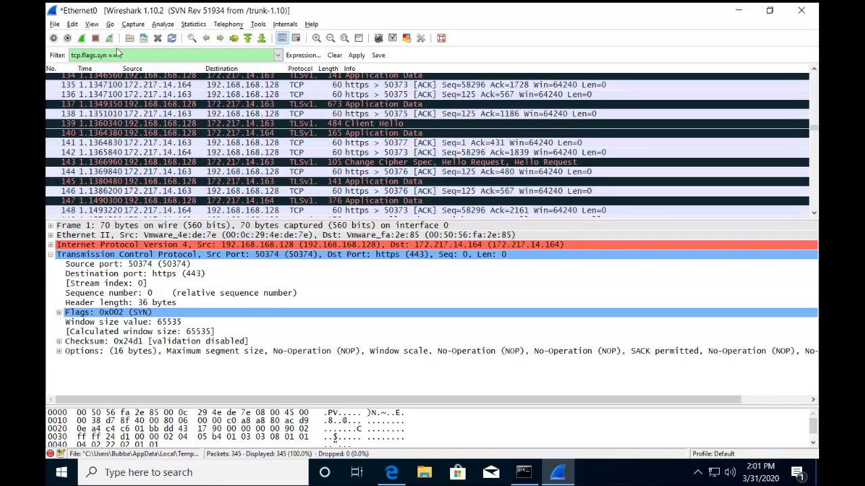
Apply a TCP conversation filter based on the first SYN packet, packet 1, in the capture.
scroll(229, 175, "up", 19)
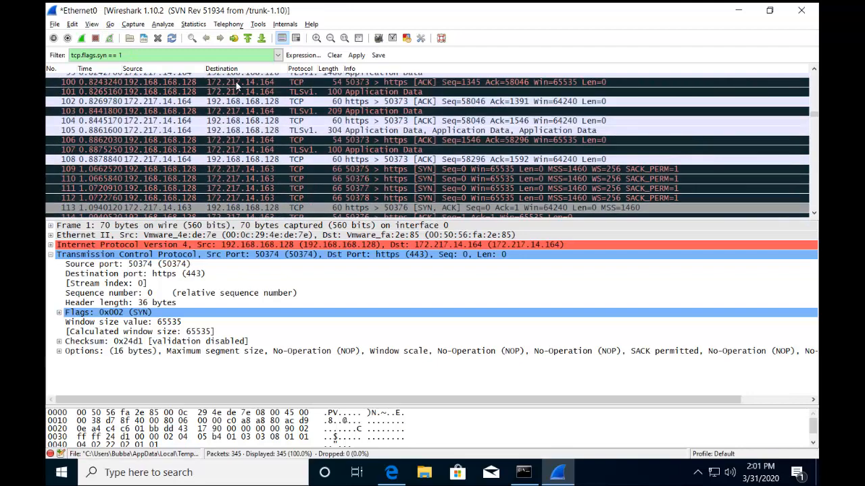
scroll(323, 119, "up", 5)
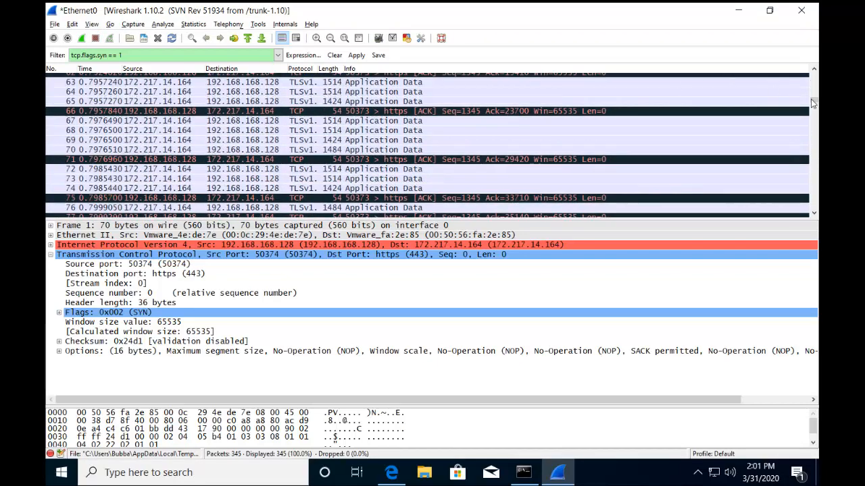
left_click_drag(817, 100, 815, 74)
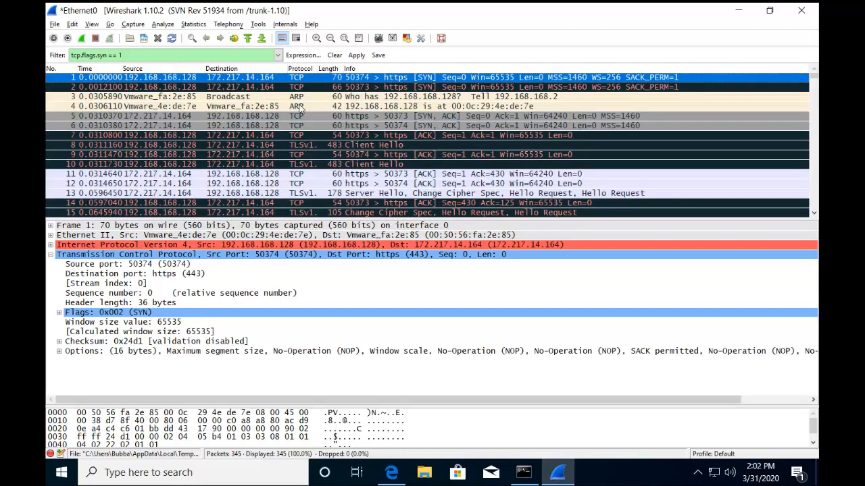
scroll(399, 132, "down", 2)
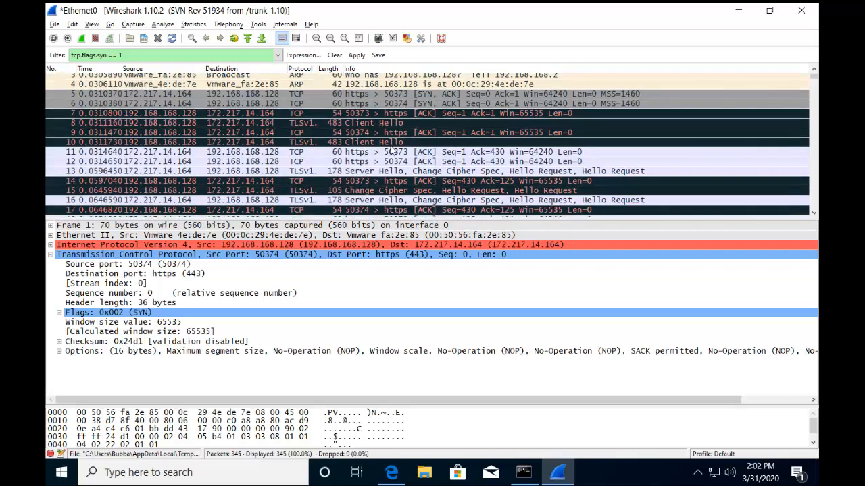
scroll(387, 148, "up", 2)
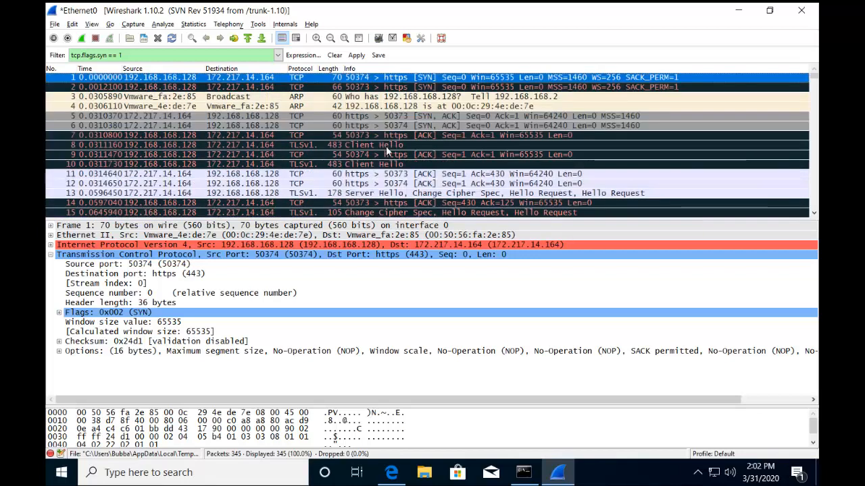
right_click(179, 81)
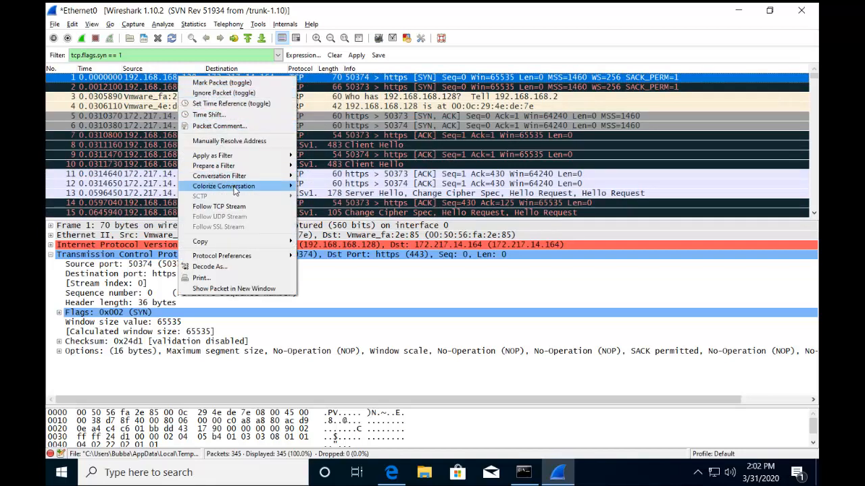
mouse_move(234, 177)
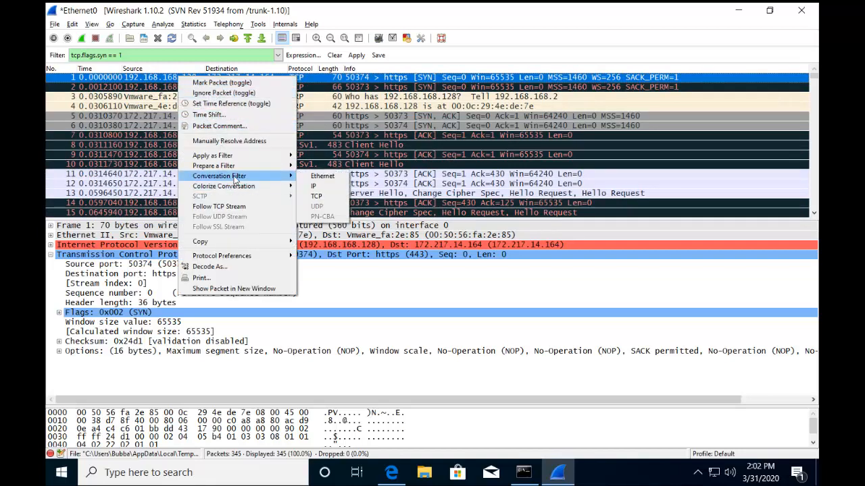
left_click(316, 196)
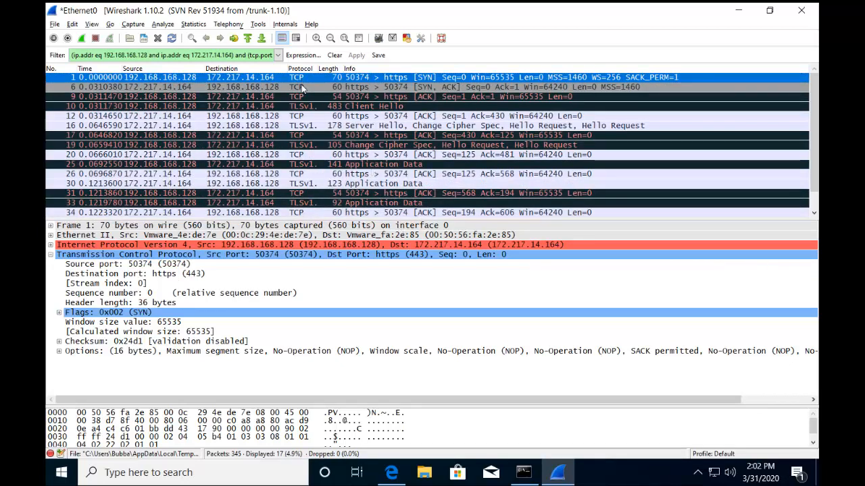
Examine the SYN, SYN-ACK and ACK packets that form the three-way handshake.
left_click(303, 88)
left_click(302, 98)
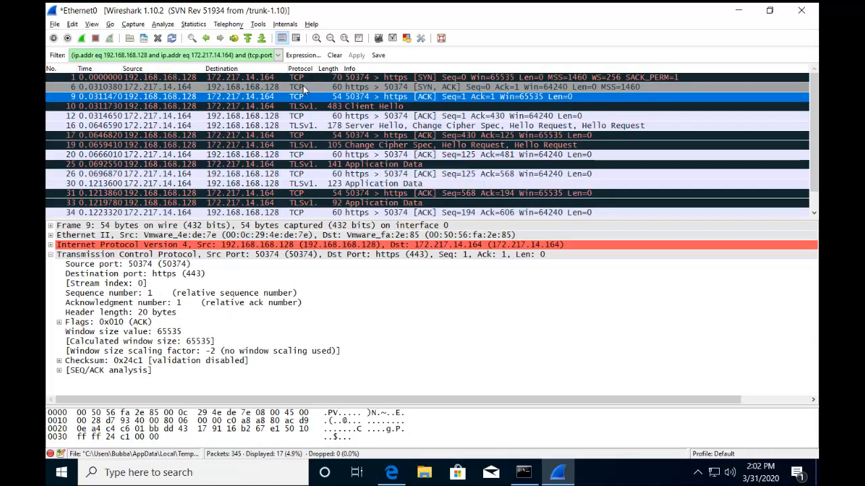
left_click(303, 79)
left_click(302, 87)
left_click(304, 97)
Enlarge the packet text by one zoom level and inspect the TCP Flags field of the first SYN packet.
left_click(92, 24)
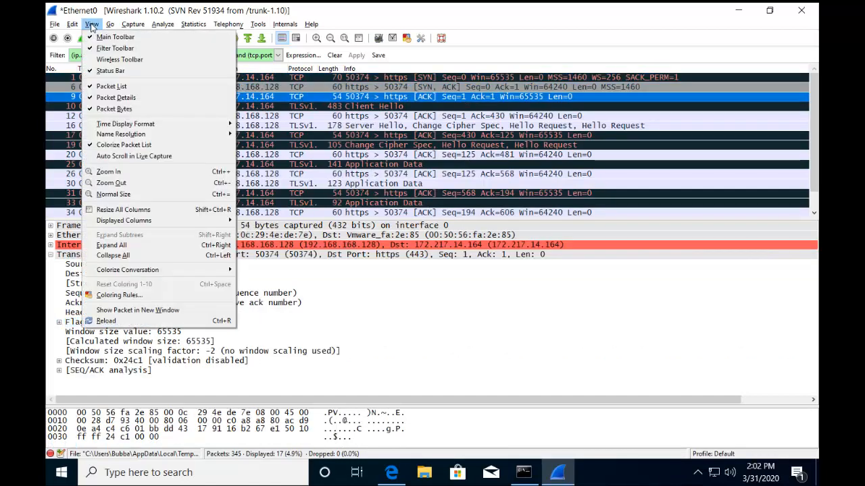
left_click(108, 172)
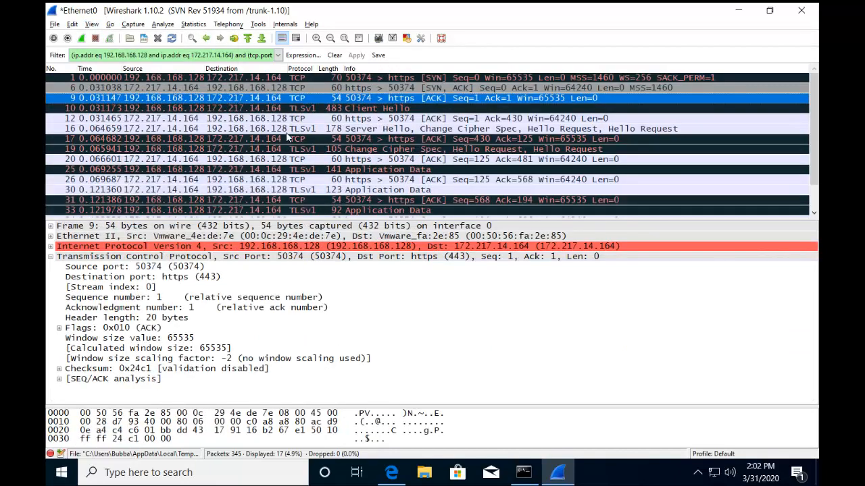
left_click(270, 79)
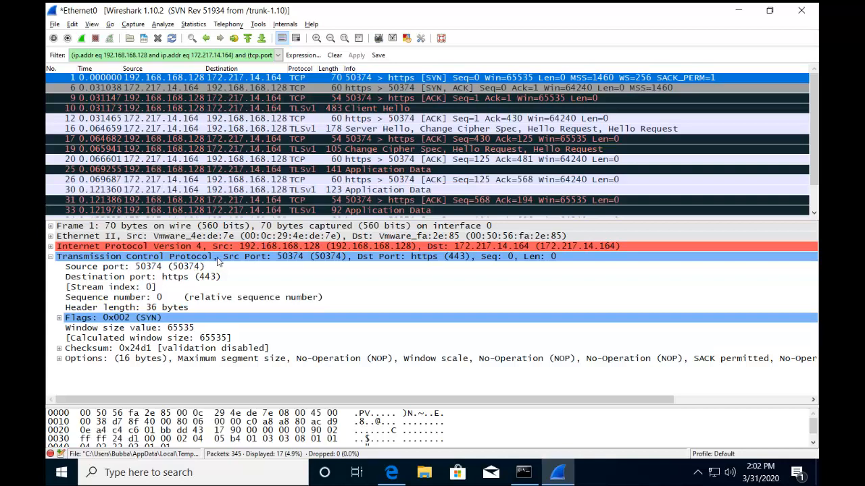
left_click(112, 318)
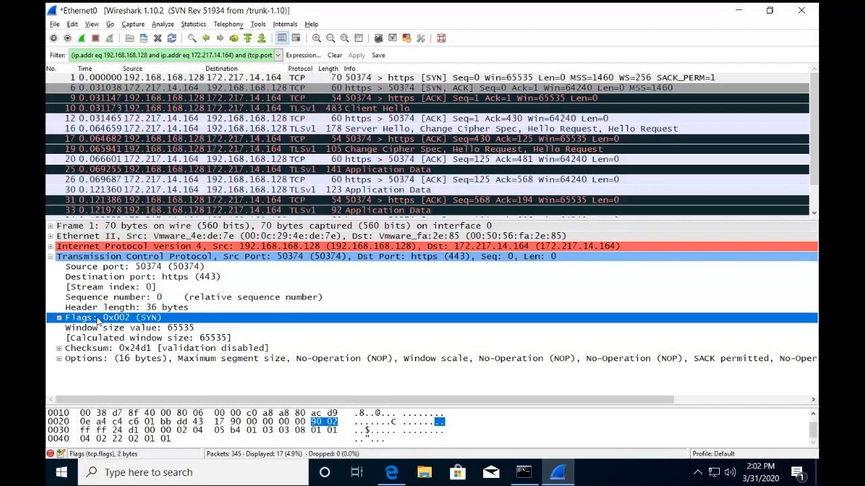
Inspect the first SYN packet's sequence number, individual TCP flag bits including Syn, and its TCP header summary.
left_click(124, 301)
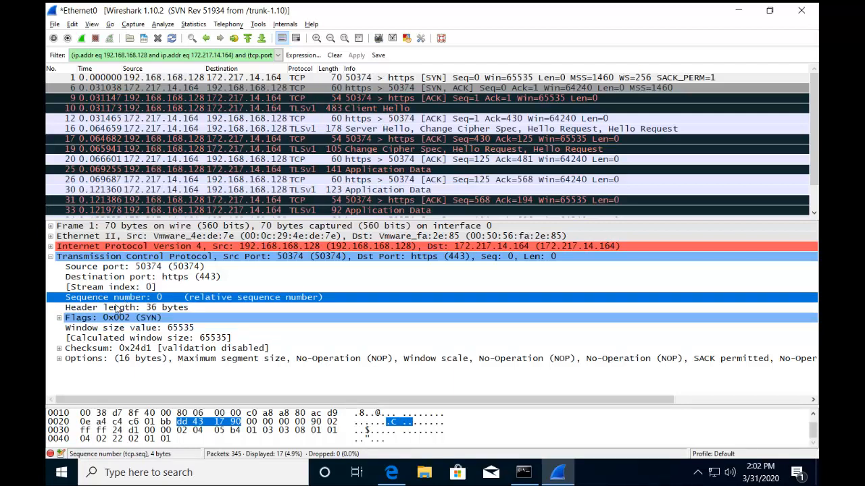
left_click(59, 319)
scroll(125, 349, "down", 1)
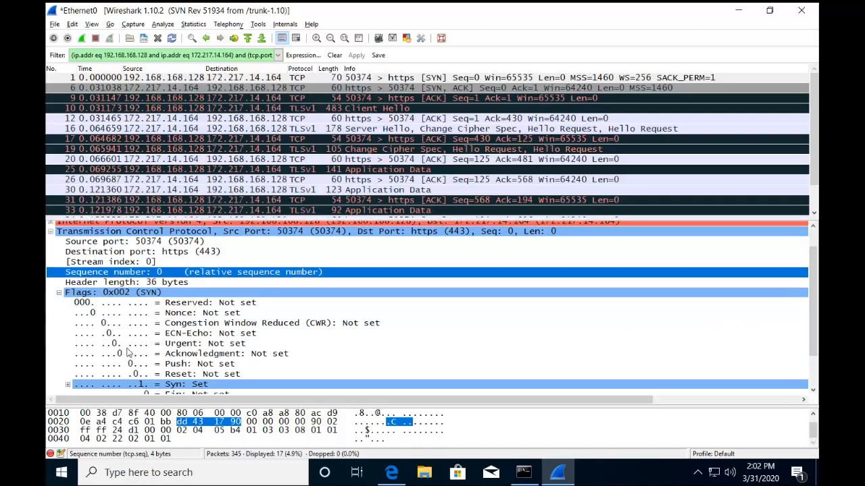
left_click(138, 384)
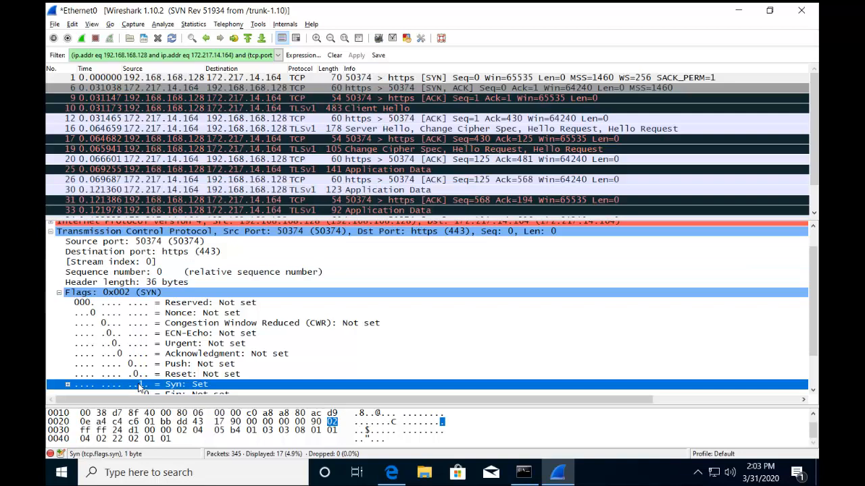
left_click(58, 292)
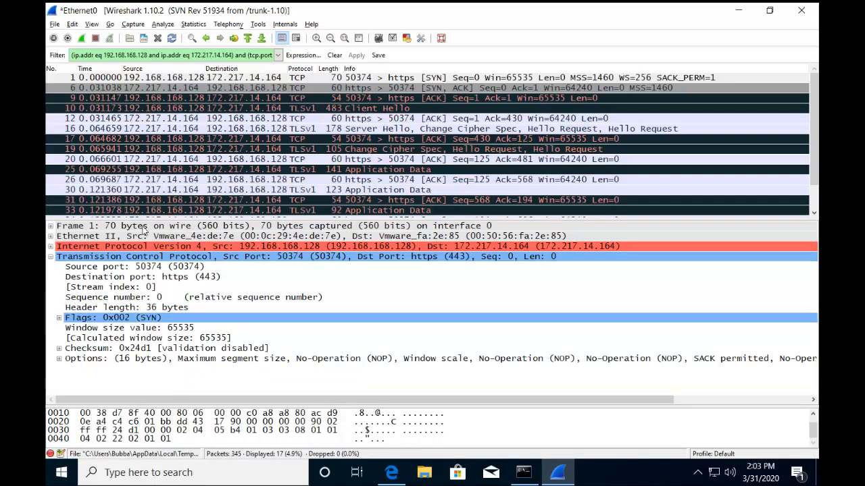
left_click(155, 260)
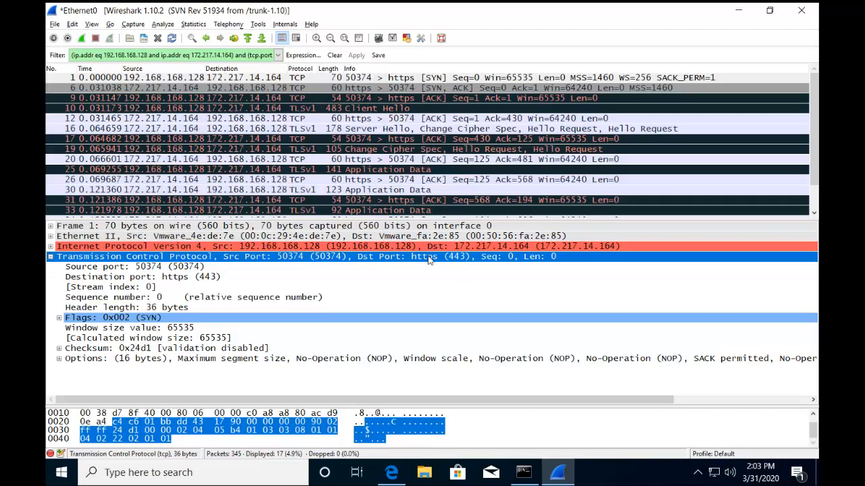
left_click(267, 78)
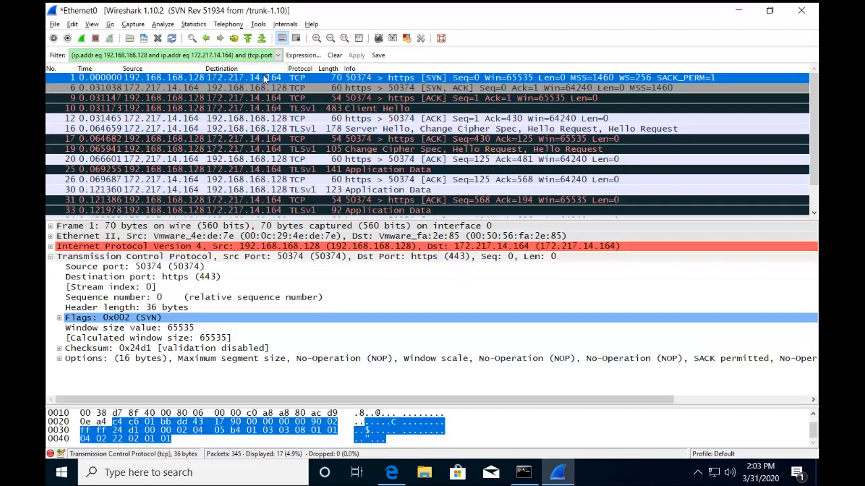
Inspect the flags, acknowledgment number and sequence number of the SYN, ACK reply in packet 6.
left_click(263, 88)
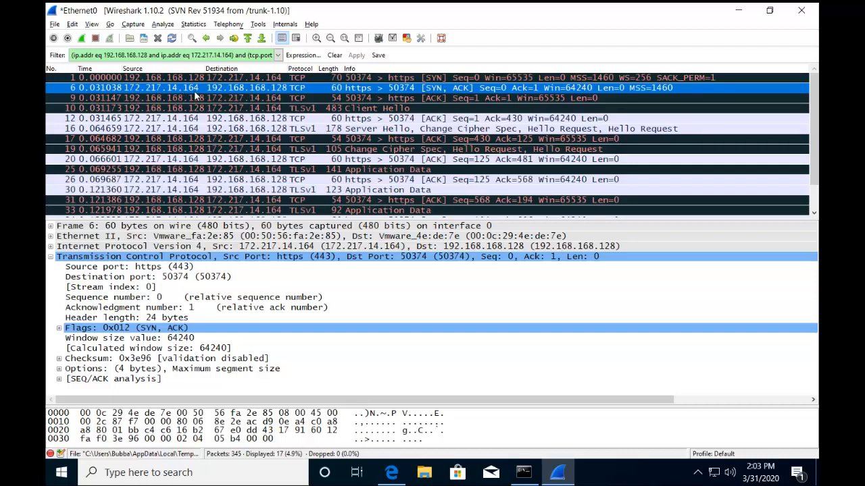
left_click(145, 330)
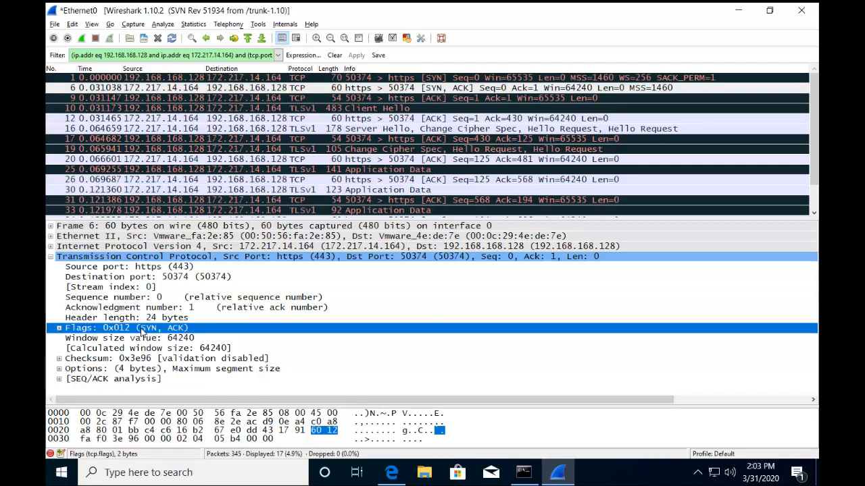
left_click(149, 308)
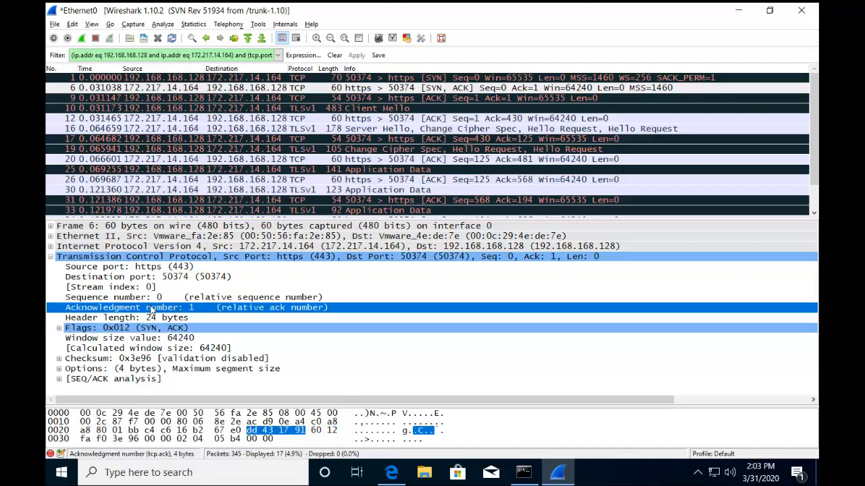
left_click(160, 298)
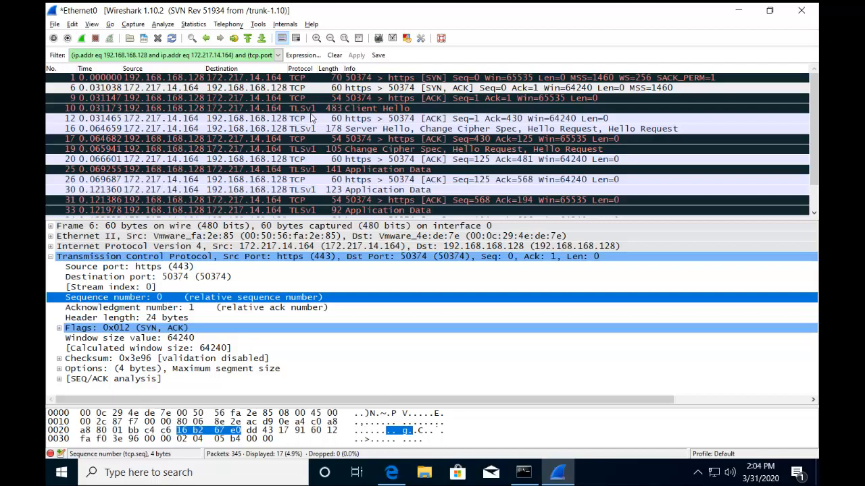
Inspect the flags and acknowledgment number of the client's ACK in packet 9.
left_click(295, 98)
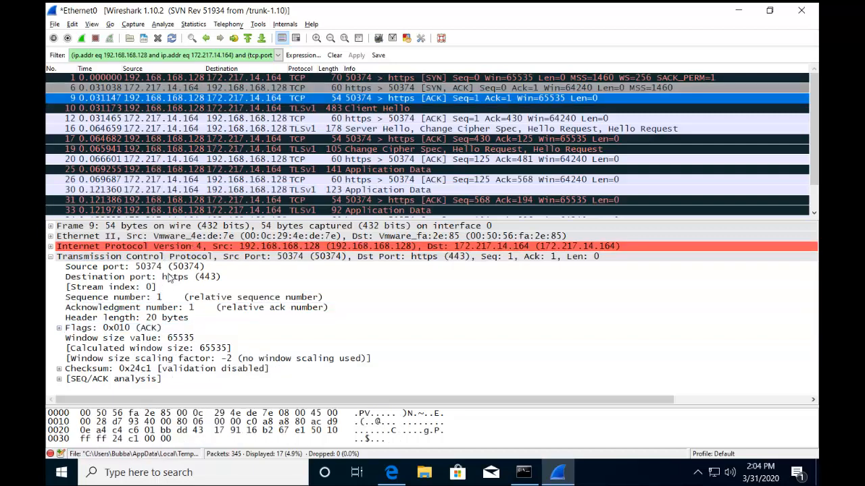
left_click(114, 328)
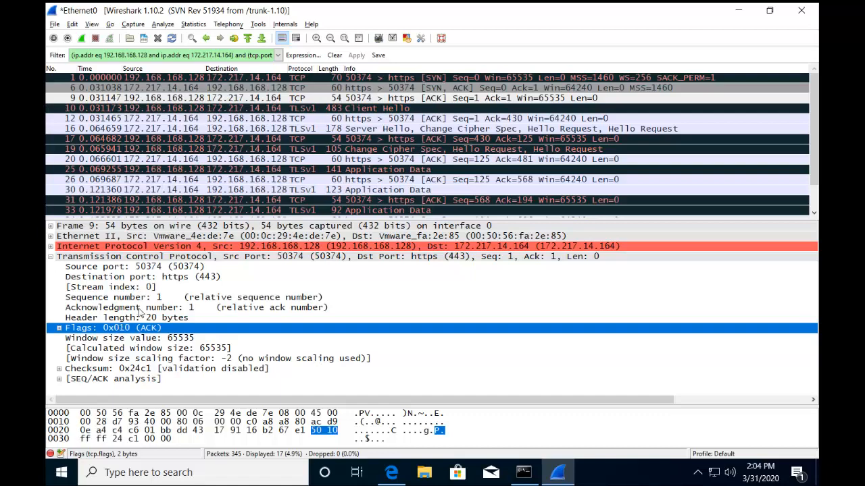
left_click(142, 309)
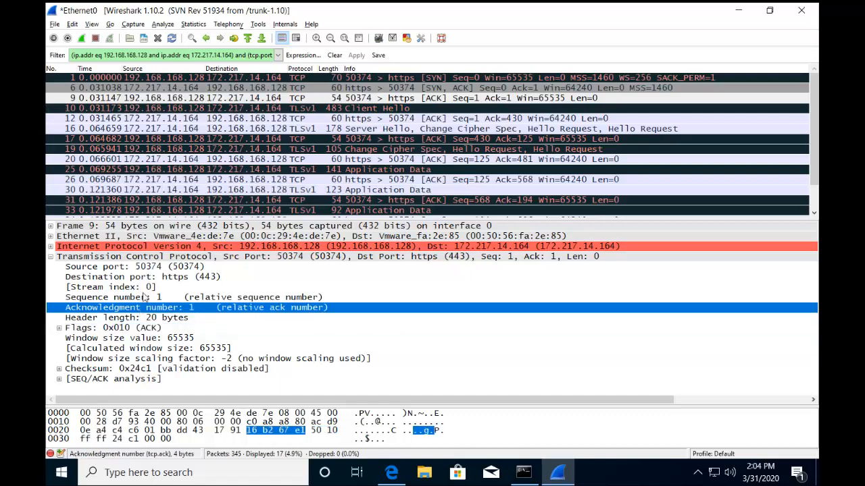
Review the three handshake packets 1, 6 and 9 in sequence.
left_click(251, 78)
left_click(254, 89)
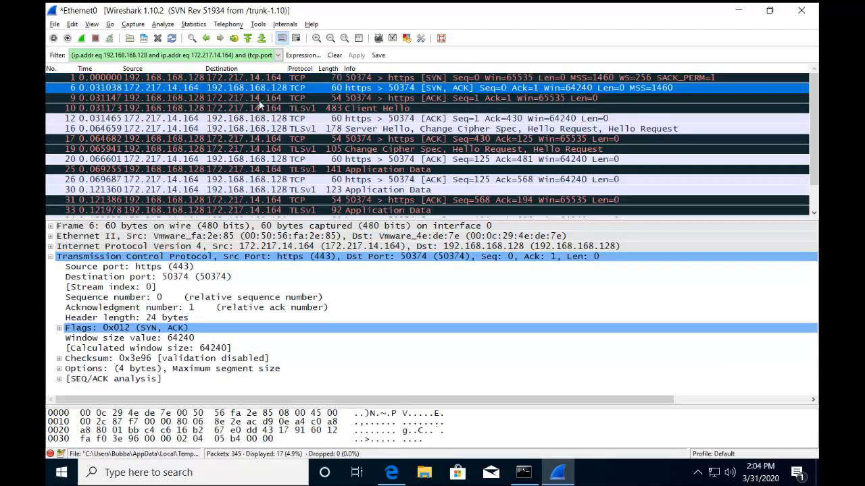
left_click(259, 99)
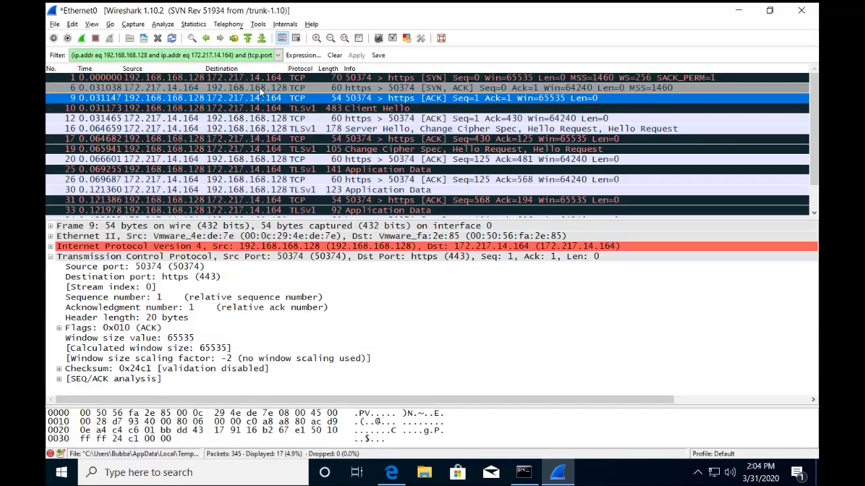
Look over the conversation filter choices offered for packet 1 without applying one.
left_click(128, 79)
right_click(129, 80)
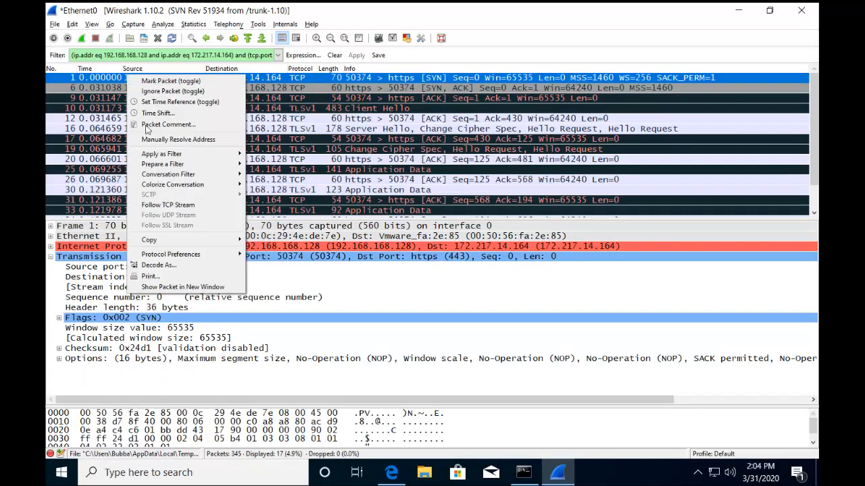
mouse_move(201, 178)
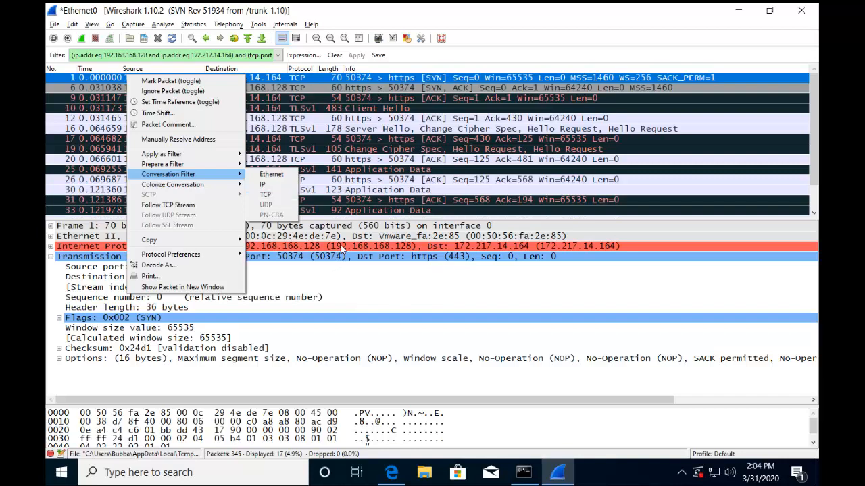
left_click(373, 189)
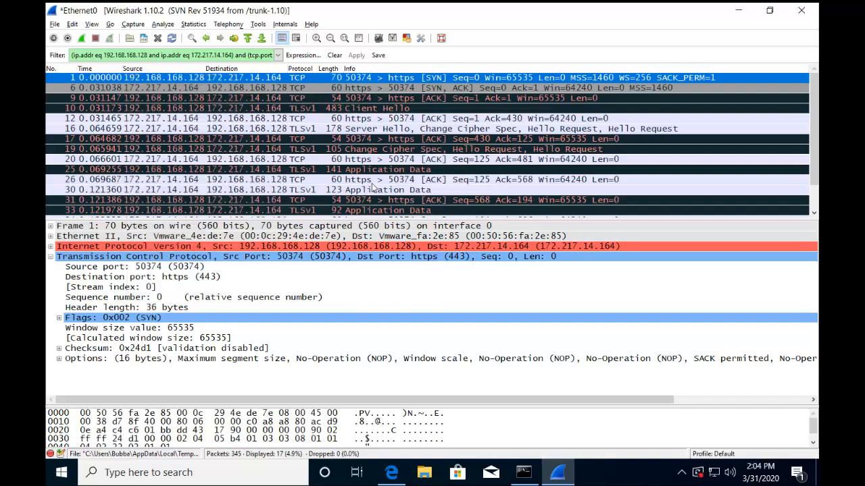
Browse the TCP and TLSv1 packets that follow the handshake, from packet 12 through packet 30.
left_click(336, 121)
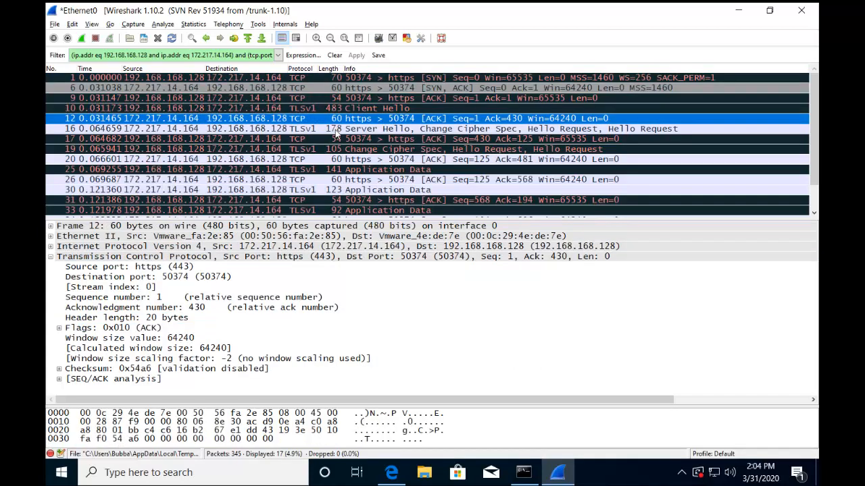
left_click(338, 130)
left_click(345, 140)
left_click(346, 150)
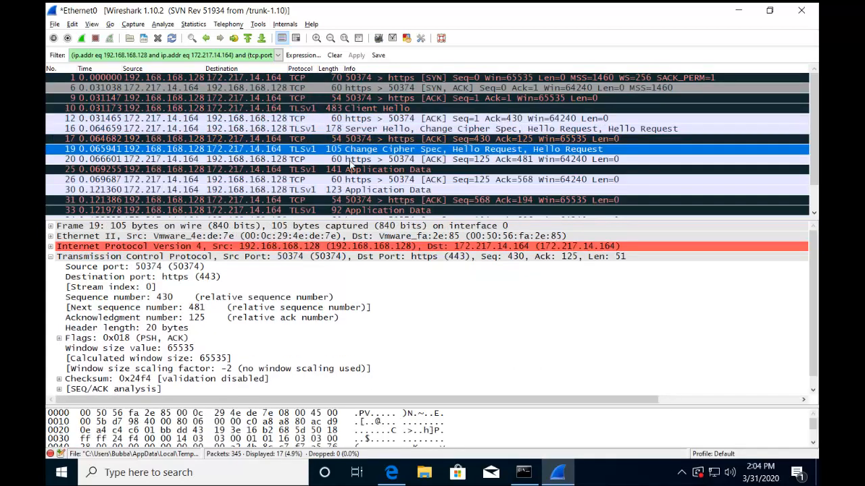
left_click(349, 160)
left_click(350, 181)
left_click(351, 191)
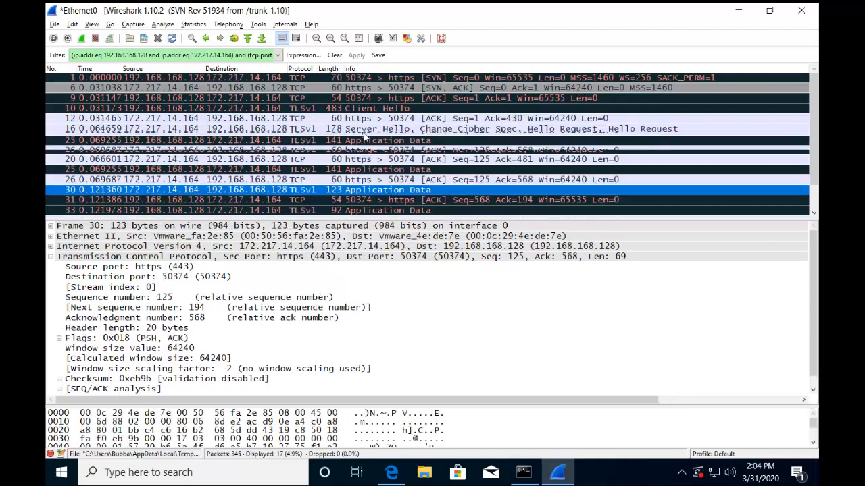
scroll(398, 195, "down", 1)
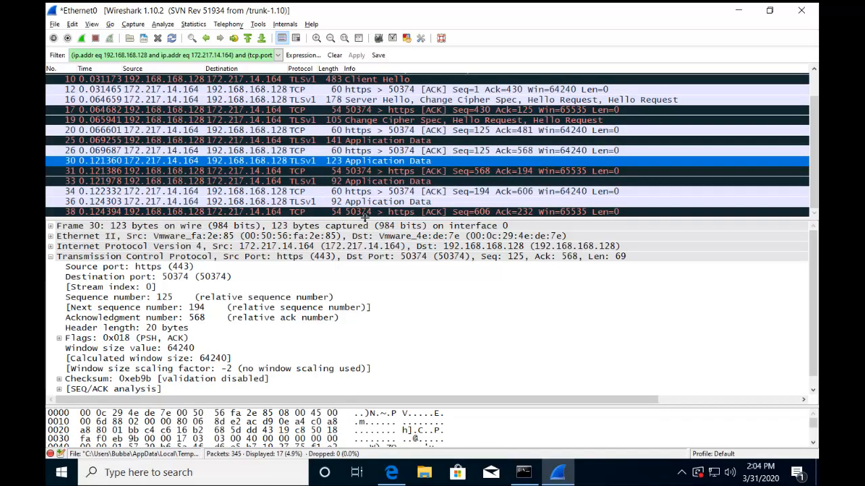
scroll(356, 188, "up", 1)
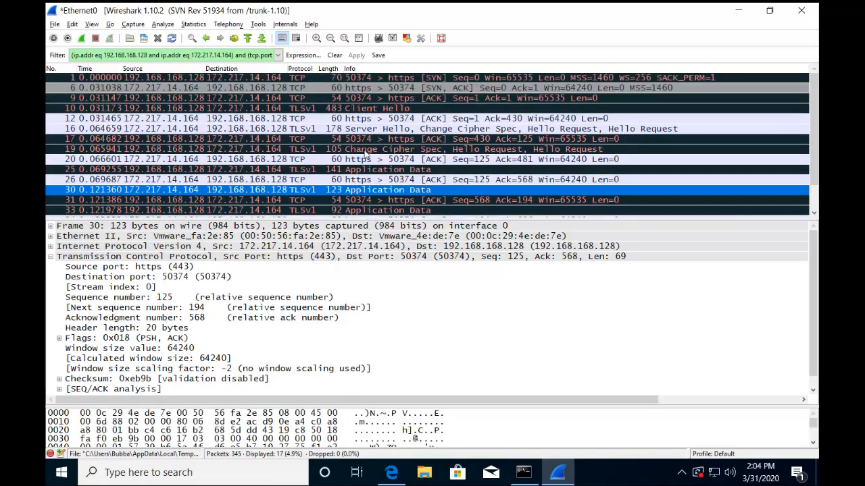
scroll(370, 155, "down", 1)
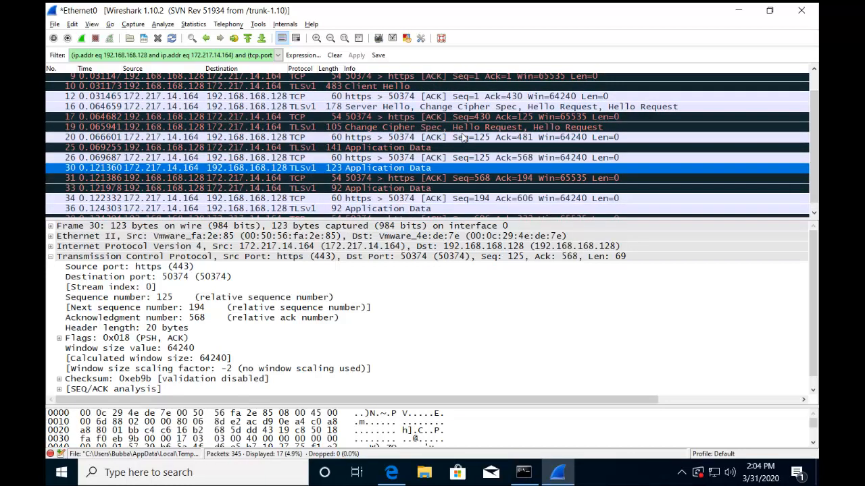
Examine the ACK packets 20, 26, 34 and 31 exchanged between the Application Data packets.
left_click(434, 138)
left_click(436, 160)
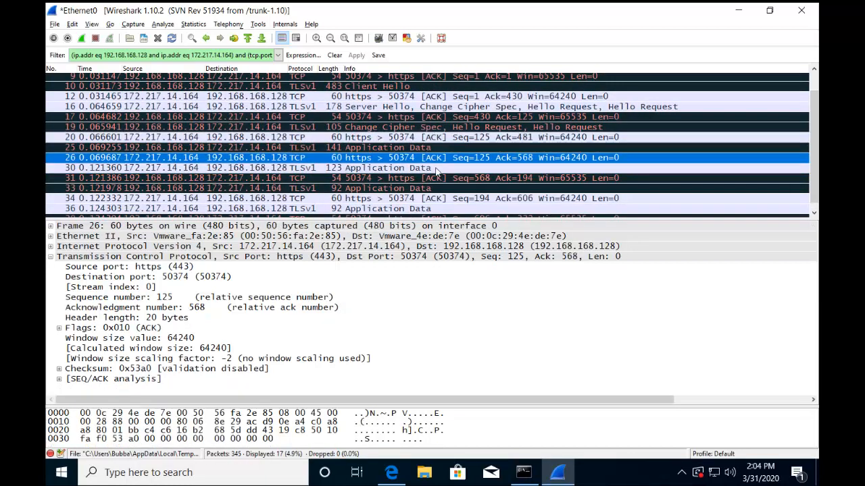
left_click(432, 200)
left_click(437, 179)
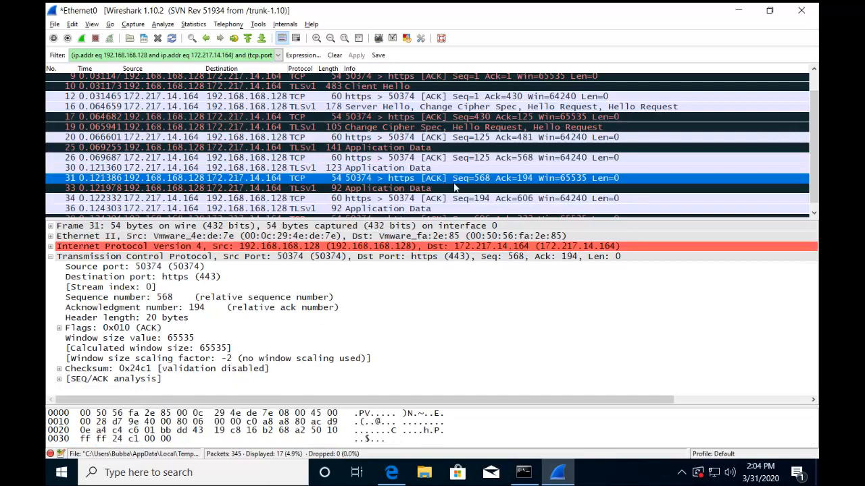
scroll(438, 181, "down", 1)
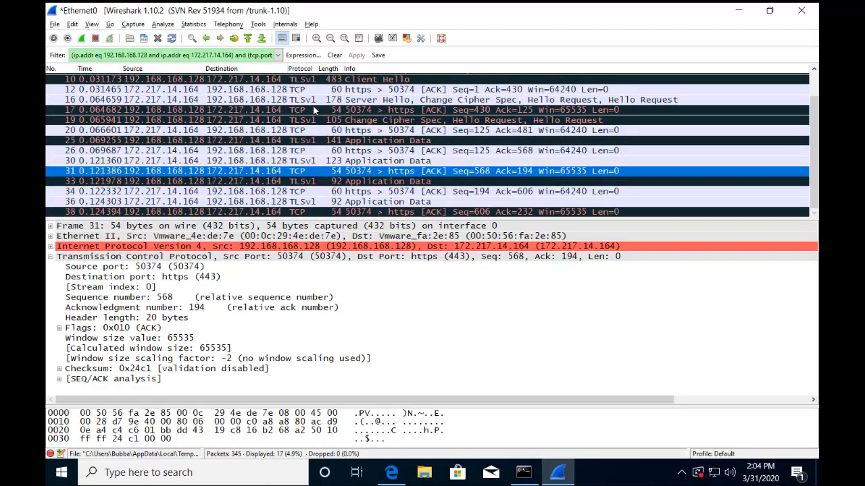
Start a new capture on Ethernet0 without saving the old packets, and replace the conversation filter with dns.
left_click(81, 39)
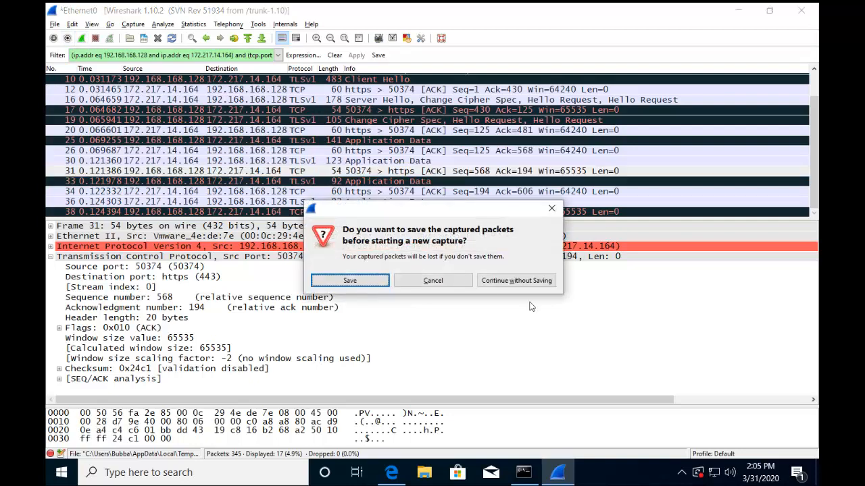
left_click(517, 284)
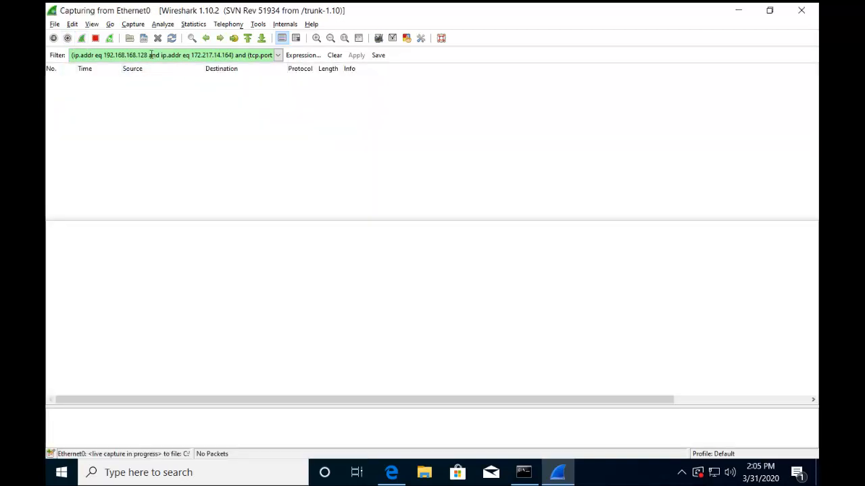
left_click(334, 56)
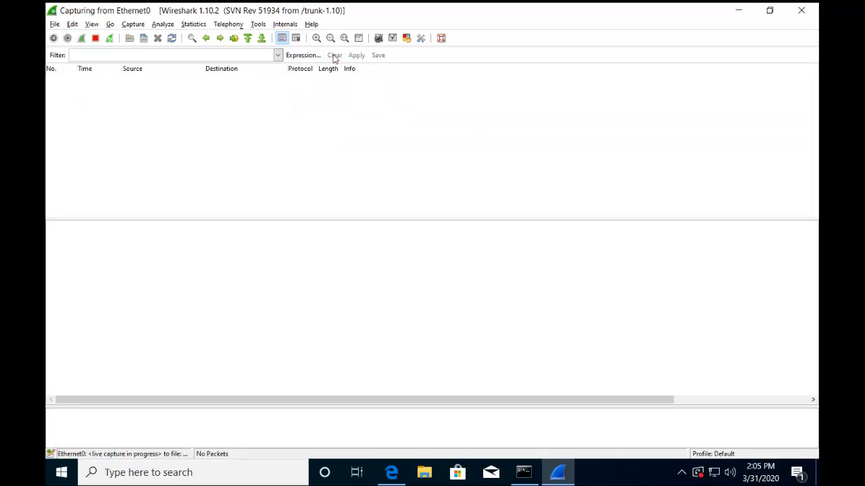
type("dns")
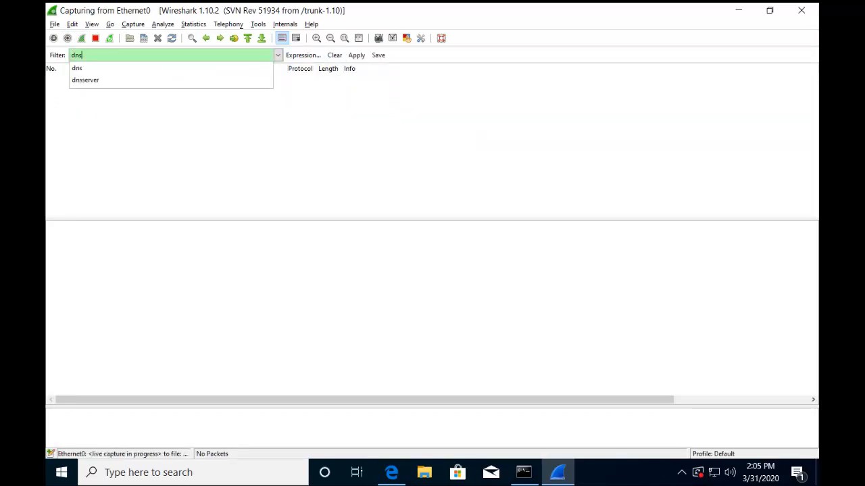
key("Return")
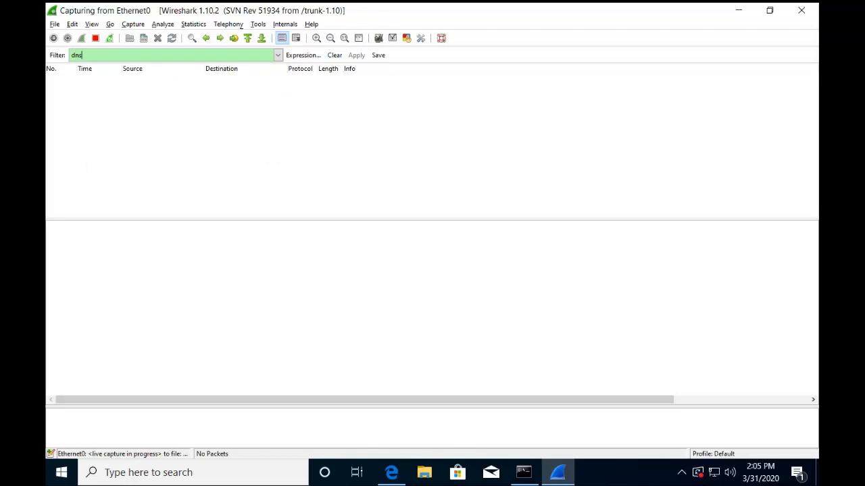
Switch to Command Prompt and flush the DNS resolver cache with ipconfig /flushdns.
left_click(525, 473)
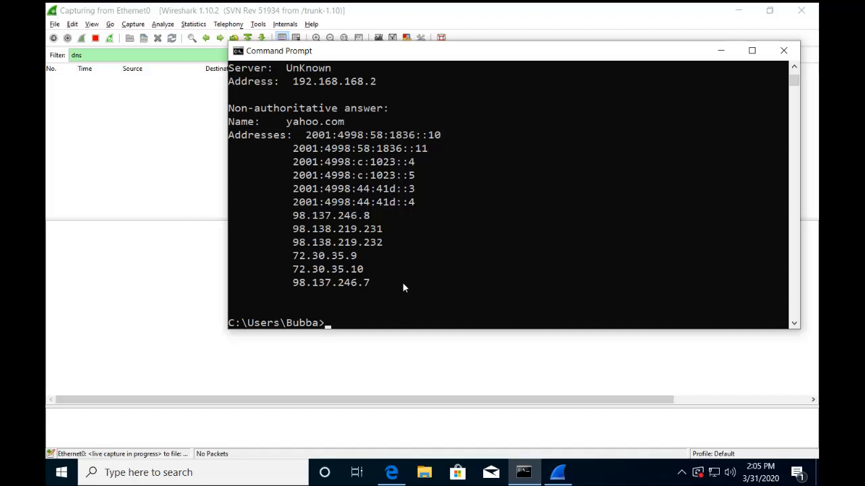
key("Up")
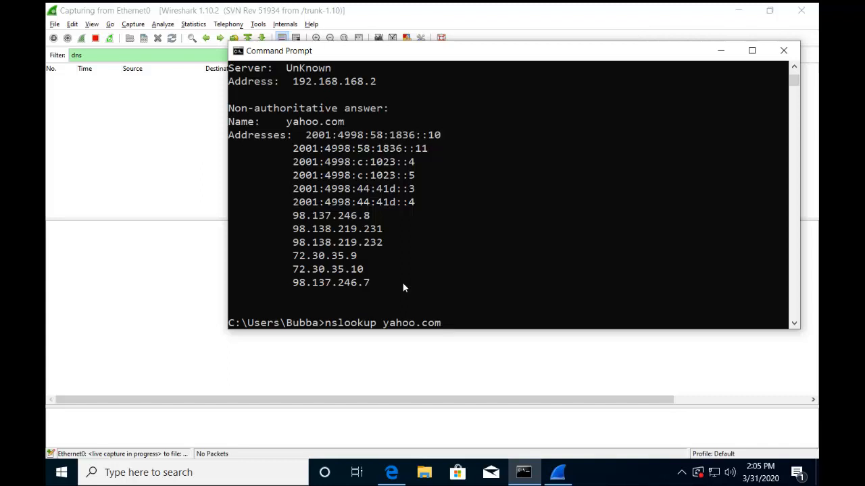
key("Up")
key("Up")
key("Down")
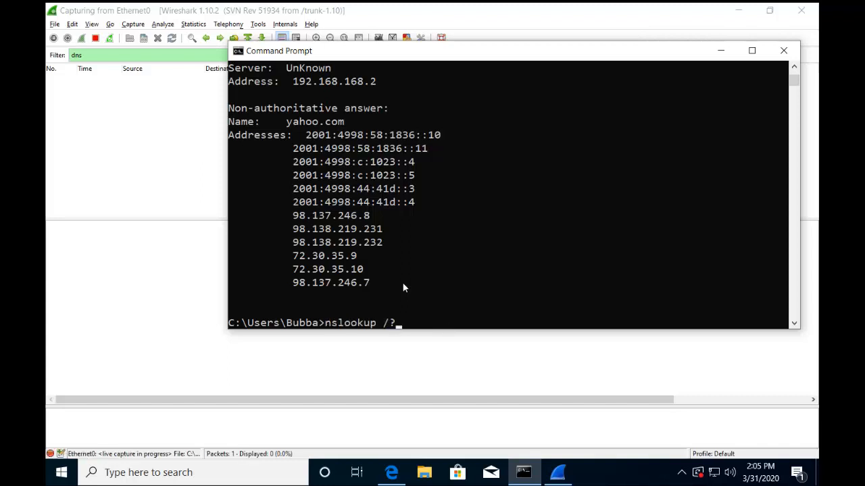
key("Down")
key("Up")
key("Up")
key("Up")
key("Up")
key("Up")
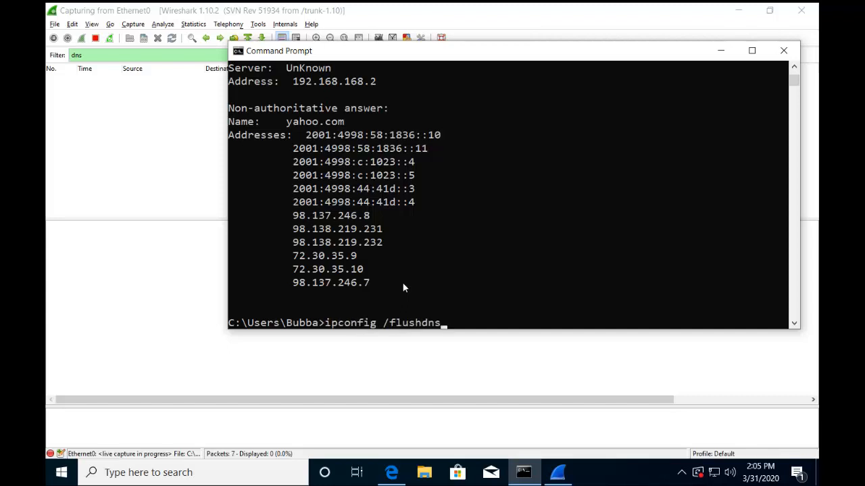
key("Return")
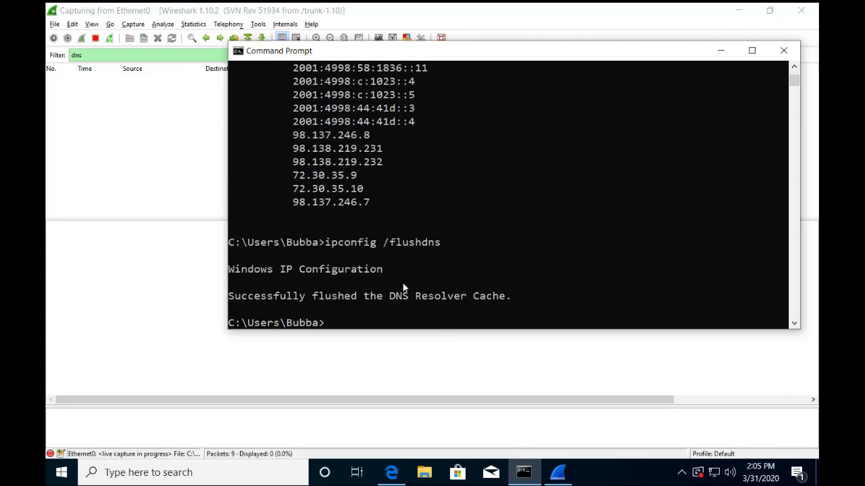
Run nslookup yahoo.com, and switch back to Wireshark to stop the running capture.
key("Up")
key("Up")
key("Up")
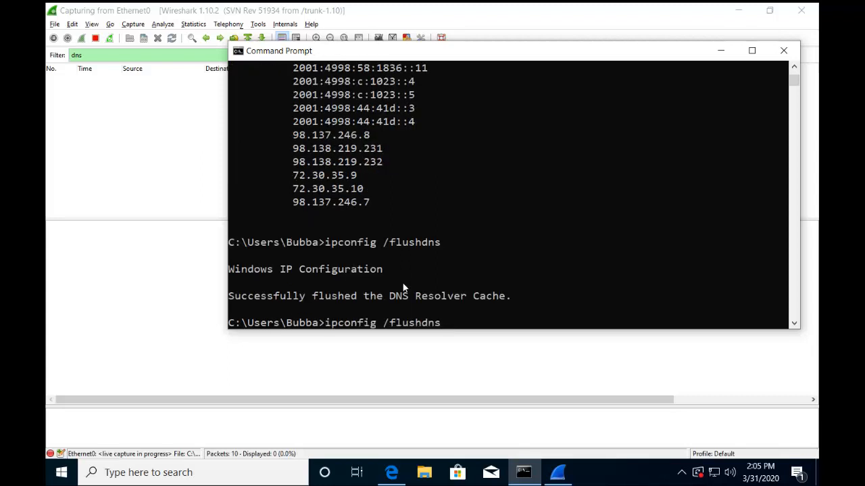
key("Up")
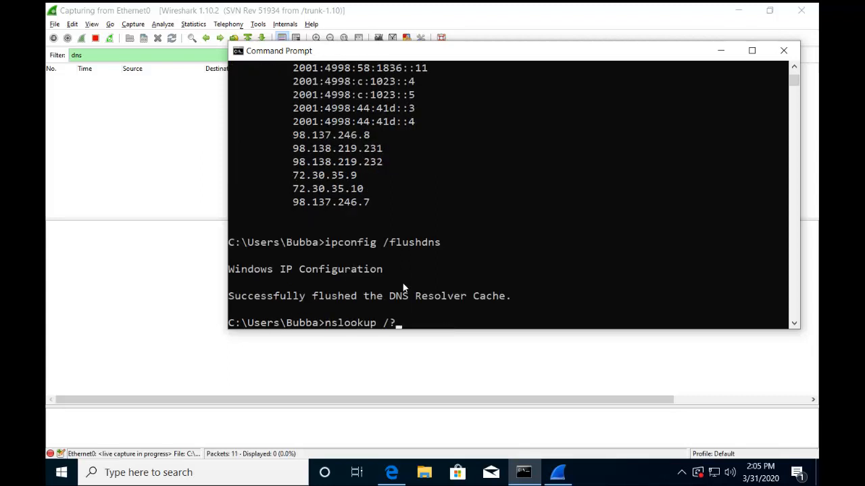
key("Up")
key("Return")
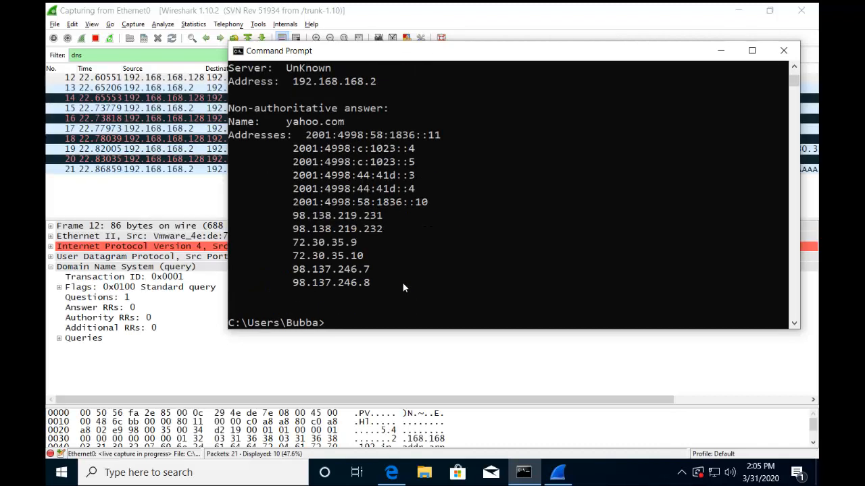
left_click(133, 203)
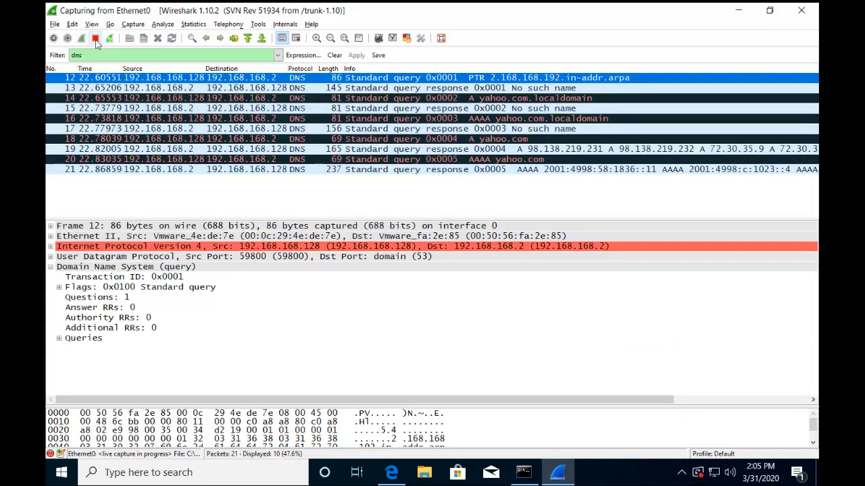
left_click(95, 38)
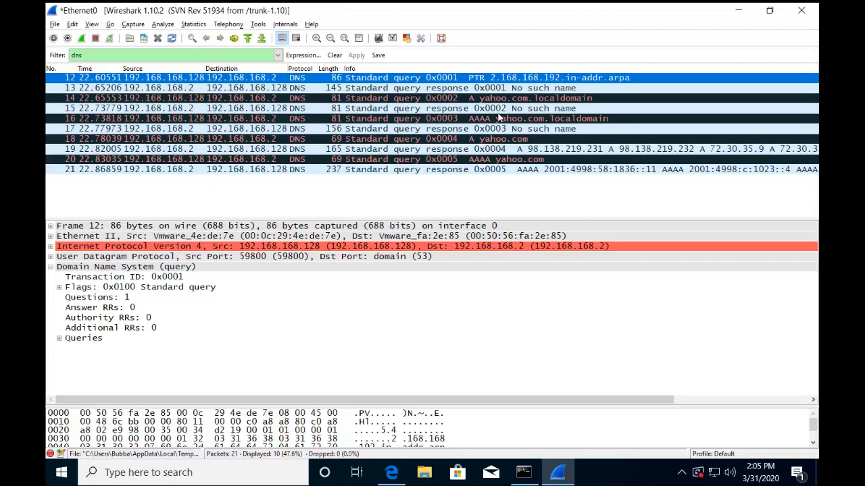
Browse DNS query and response packets 14 through 18, including the UDP and IP layers of packet 18.
left_click(373, 98)
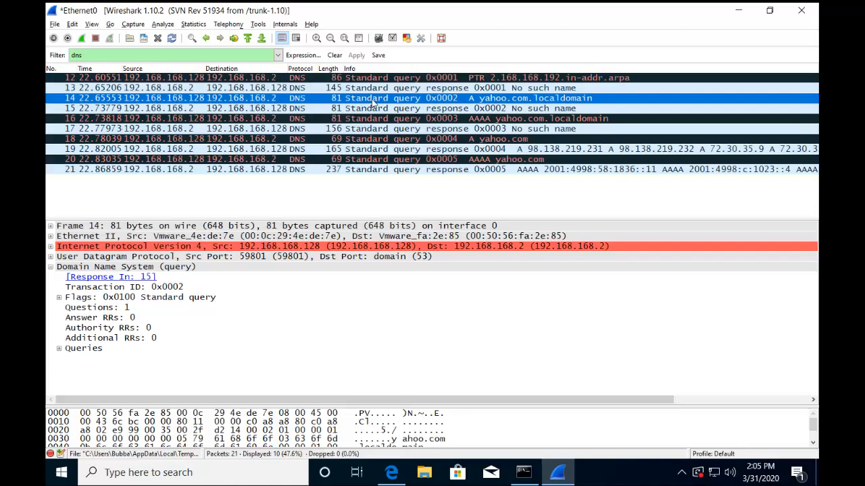
left_click(393, 110)
left_click(394, 120)
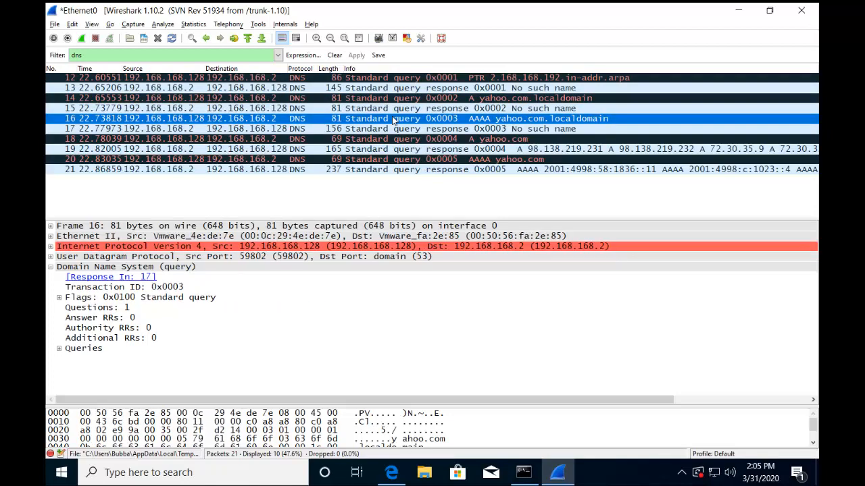
left_click(395, 129)
left_click(398, 140)
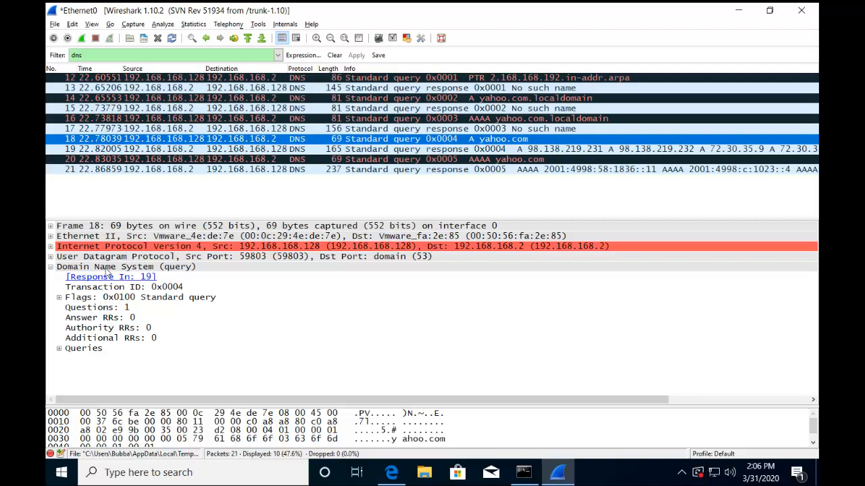
left_click(101, 256)
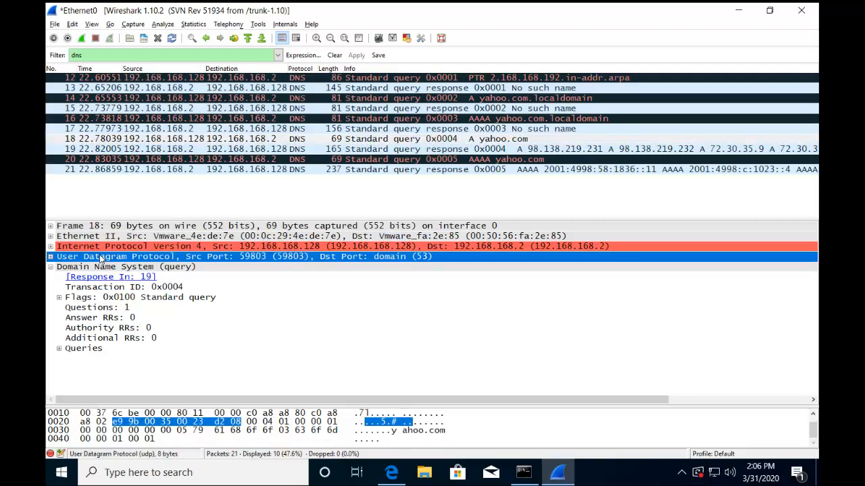
left_click(104, 248)
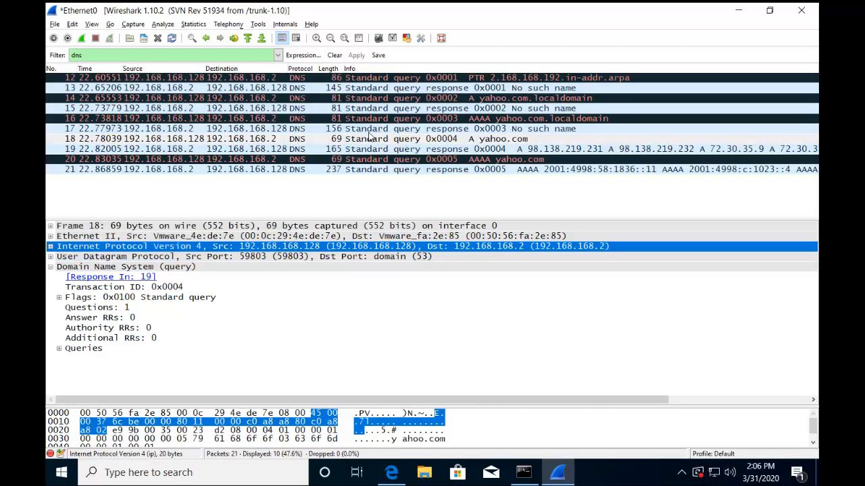
left_click(195, 128)
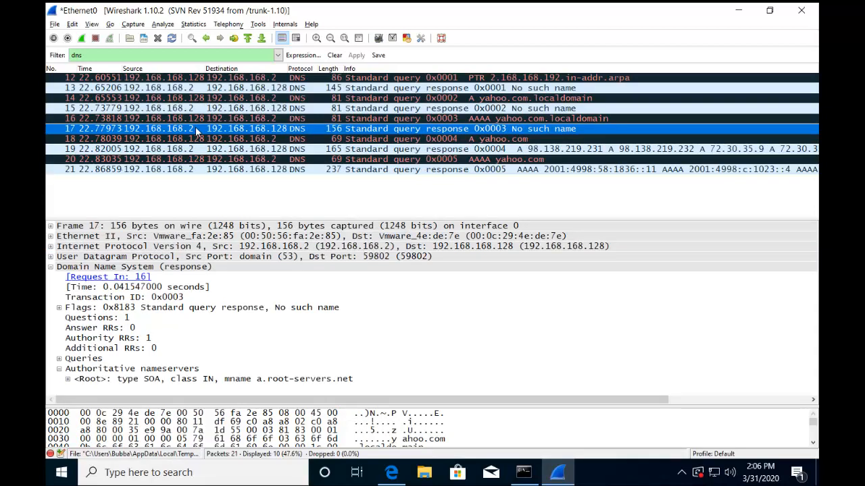
Filter the packet list to the UDP conversation of packet 18, the type A query for yahoo.com.
left_click(236, 140)
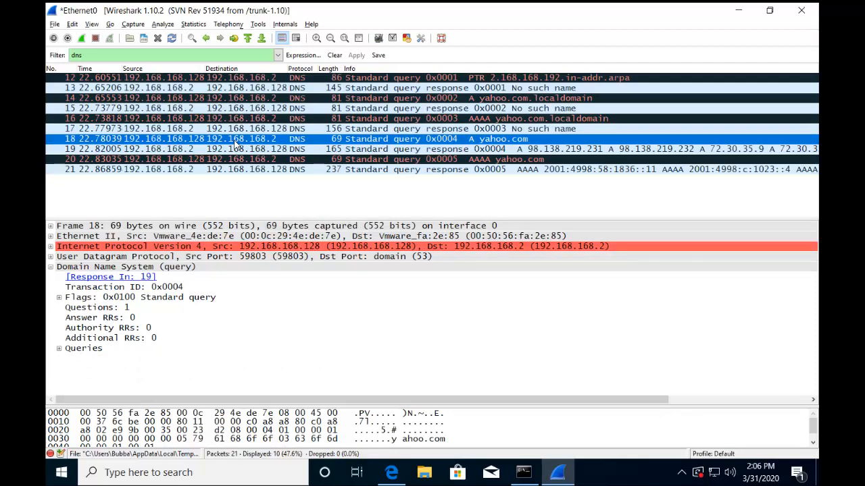
right_click(236, 144)
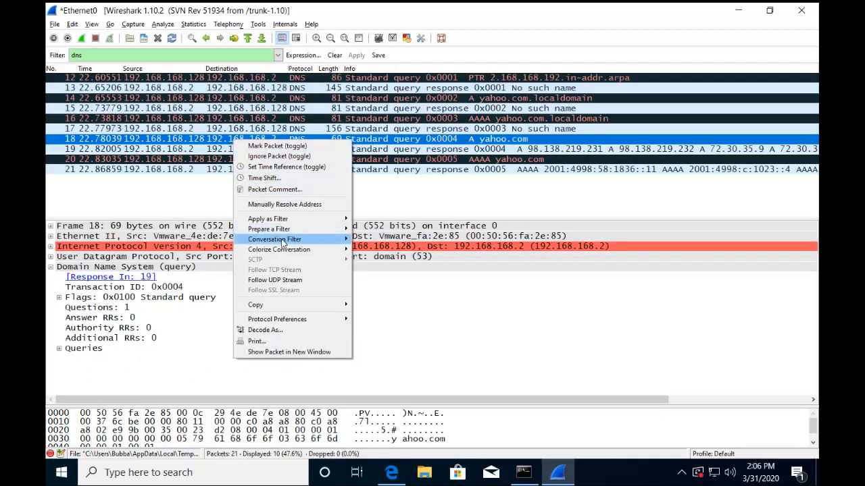
mouse_move(285, 242)
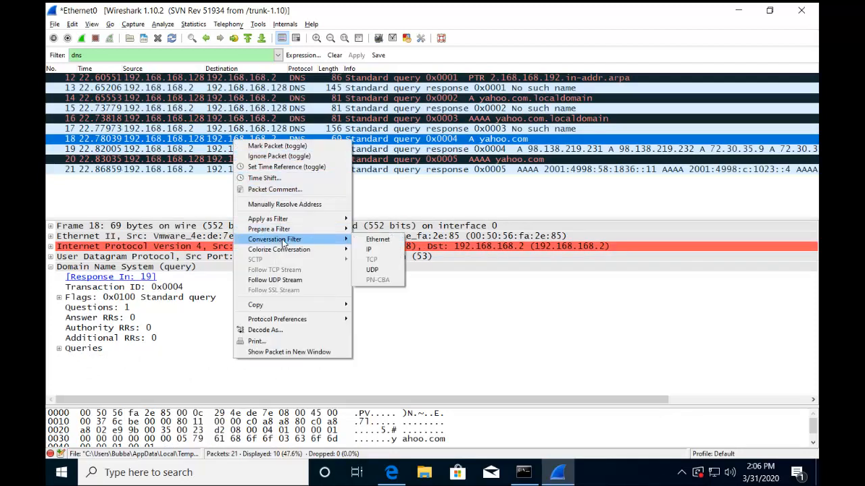
left_click(373, 270)
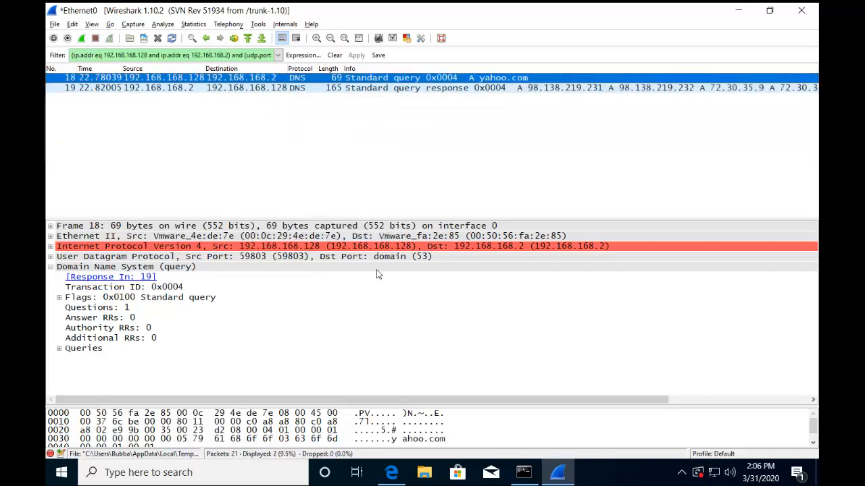
Check response packet 19 against query packet 18, and expand the query's Queries section to inspect the requested name.
left_click(238, 91)
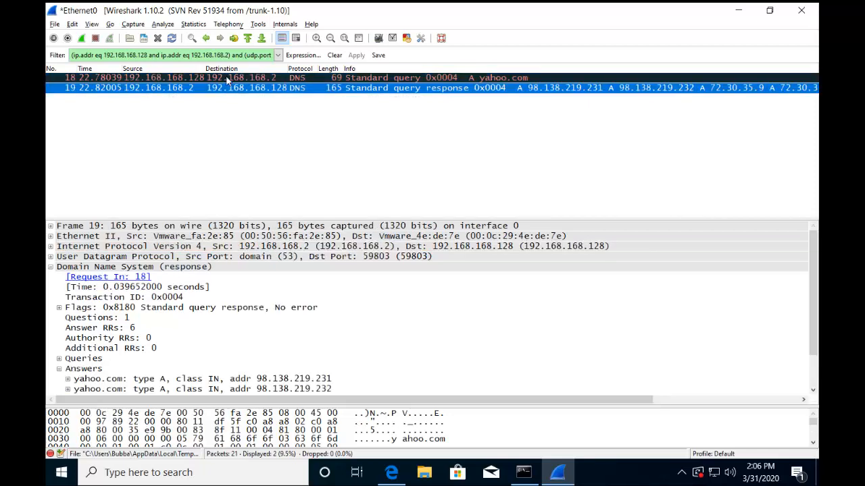
left_click(228, 79)
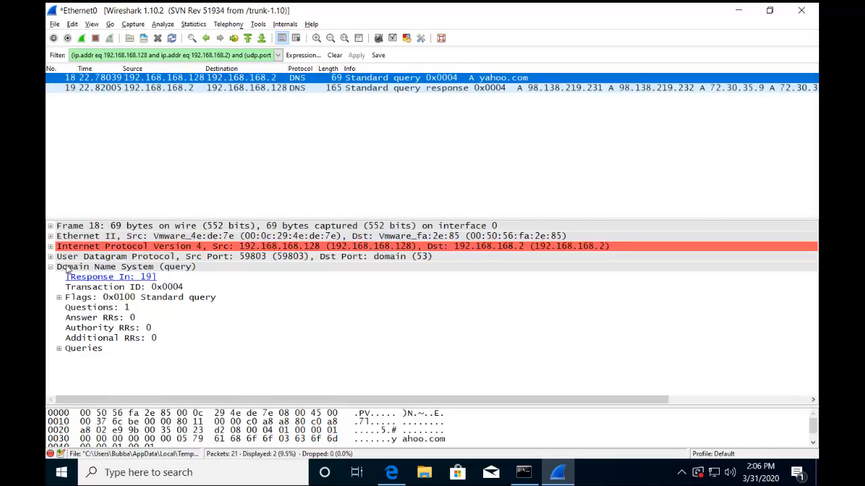
left_click(60, 349)
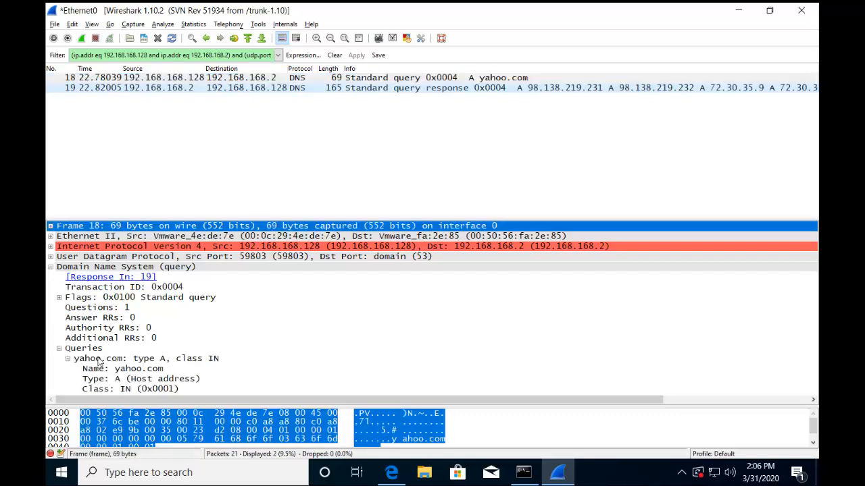
left_click(159, 370)
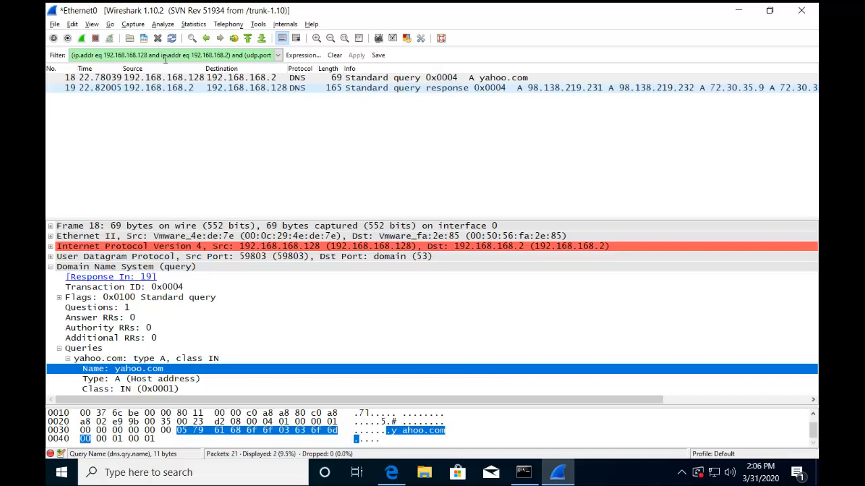
Examine the Queries and Answers sections of DNS response packet 19, including the yahoo.com query entry.
left_click(169, 88)
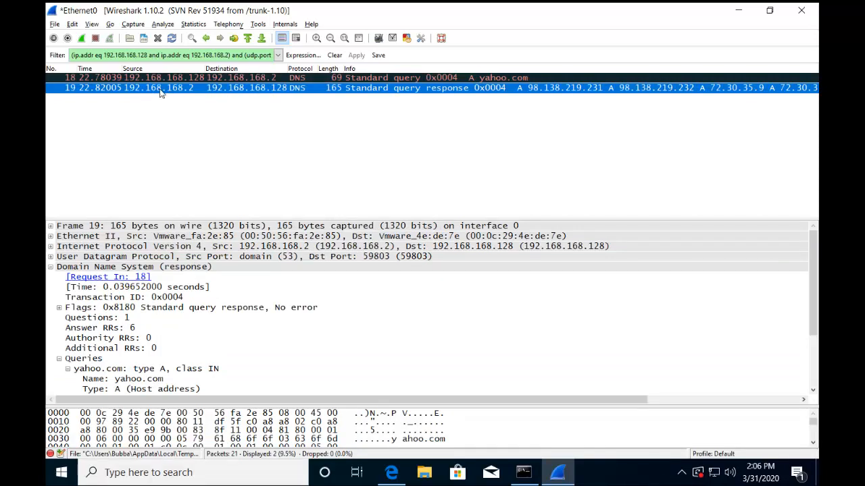
scroll(162, 343, "down", 3)
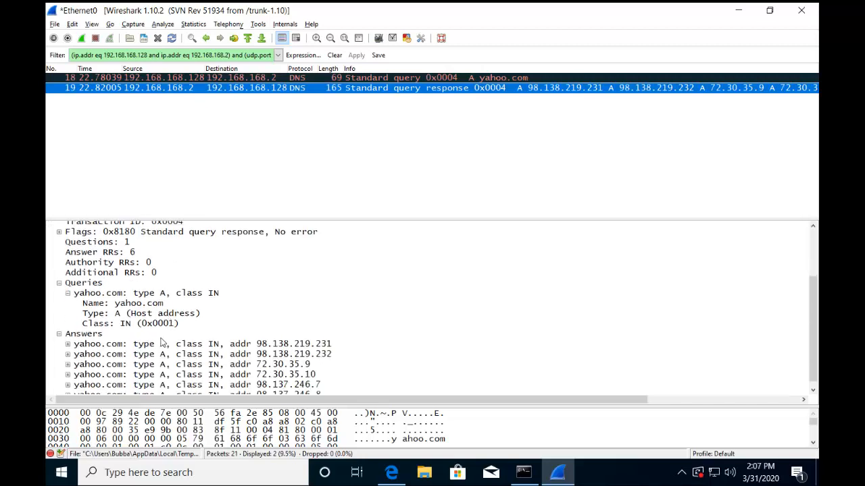
left_click(60, 331)
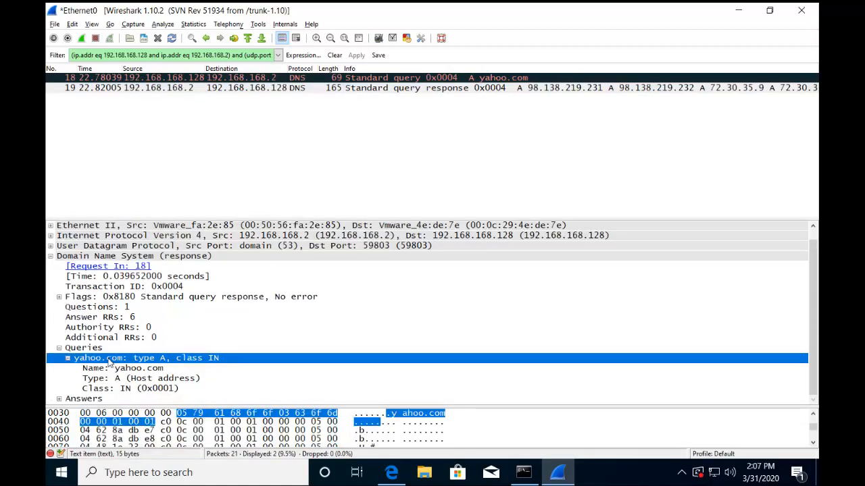
left_click(109, 360)
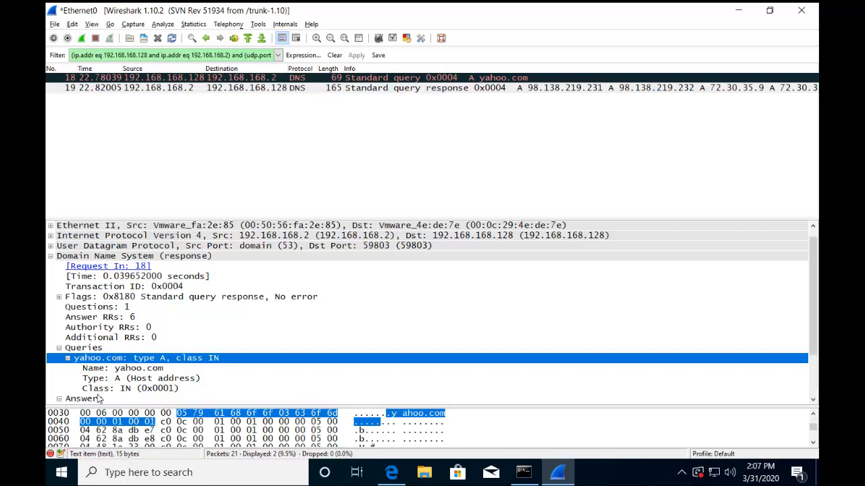
scroll(105, 391, "down", 2)
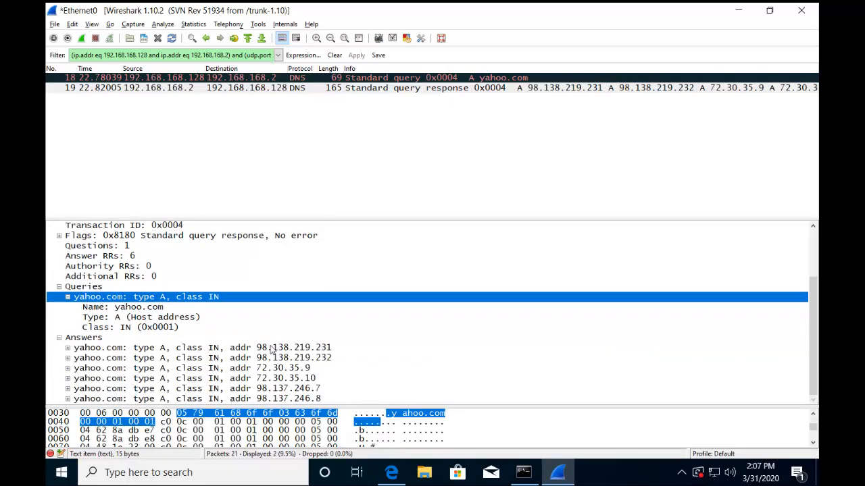
Inspect each yahoo.com type A answer in packet 19, from 98.138.219.231 to 98.137.246.8.
left_click(95, 348)
left_click(175, 362)
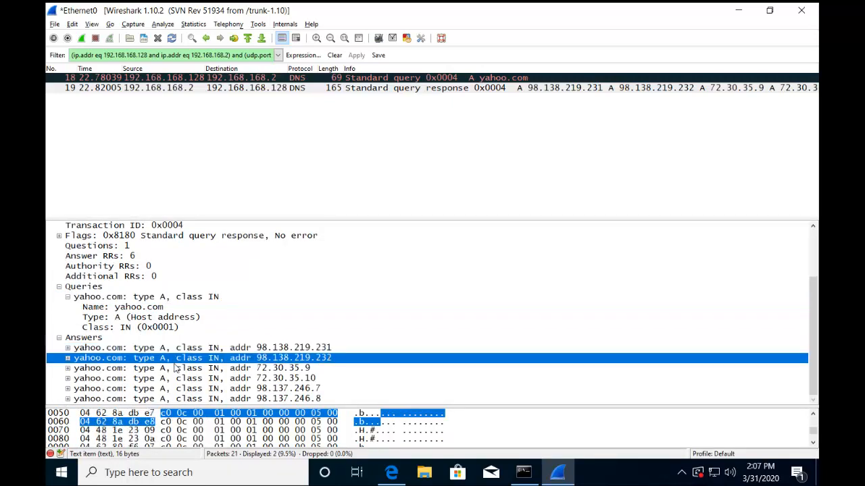
left_click(194, 369)
left_click(193, 379)
left_click(194, 389)
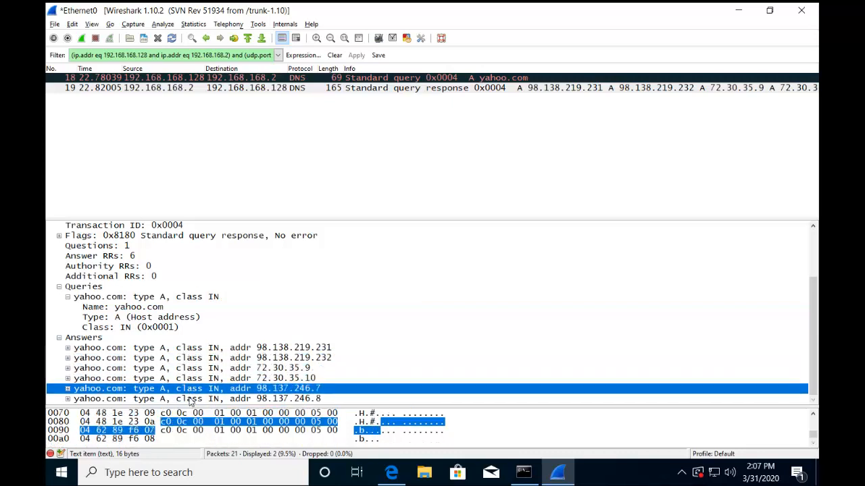
left_click(194, 398)
scroll(283, 247, "up", 3)
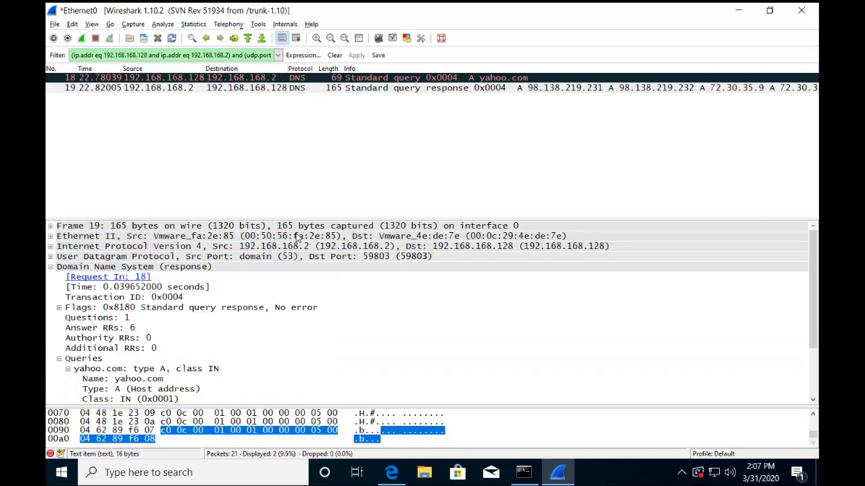
Minimize the Wireshark window.
left_click(740, 13)
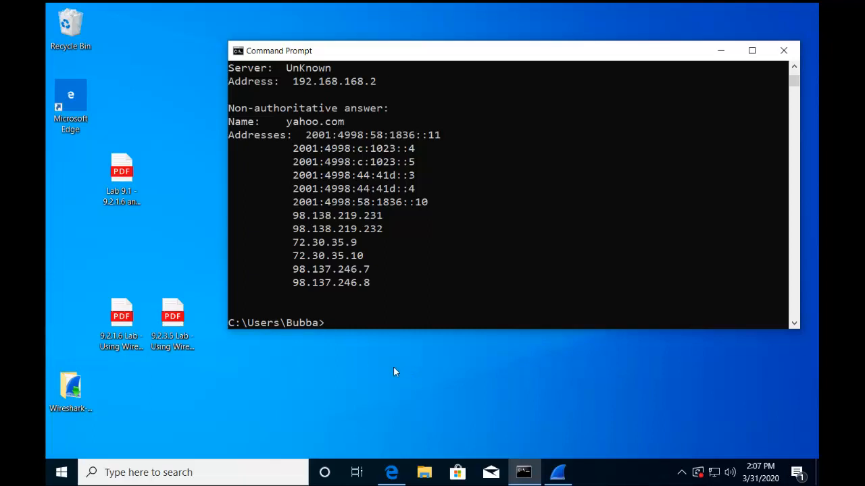
mouse_move(258, 485)
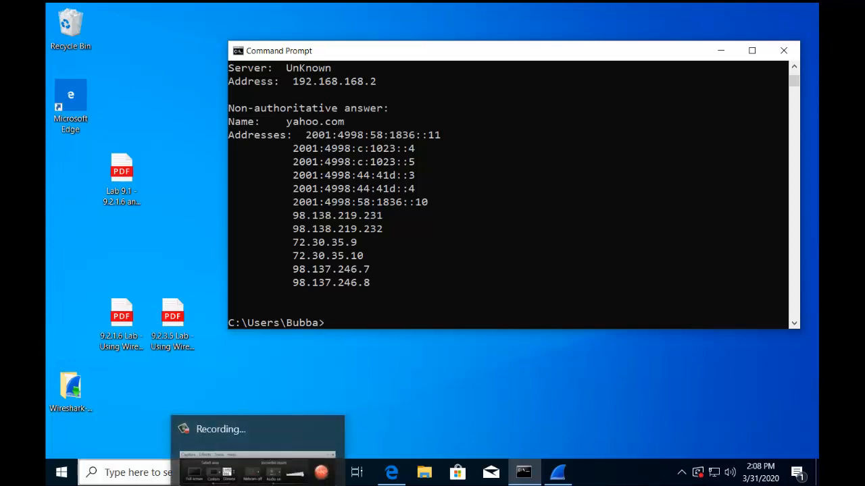
left_click(287, 482)
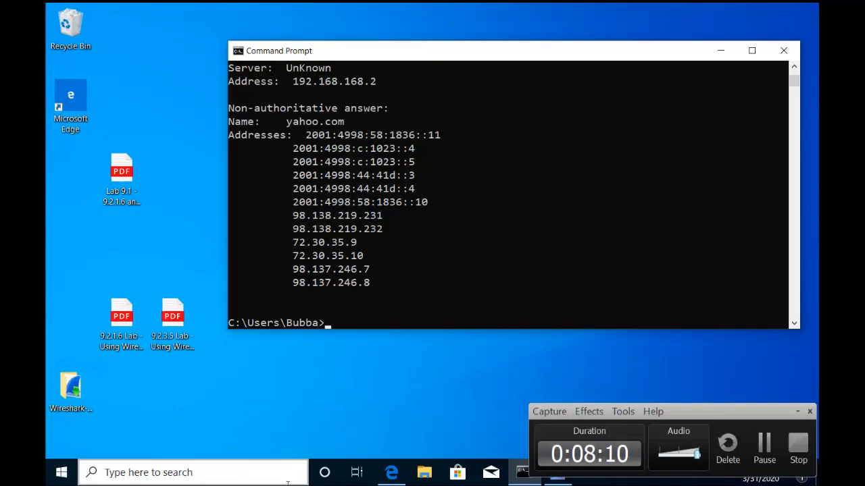